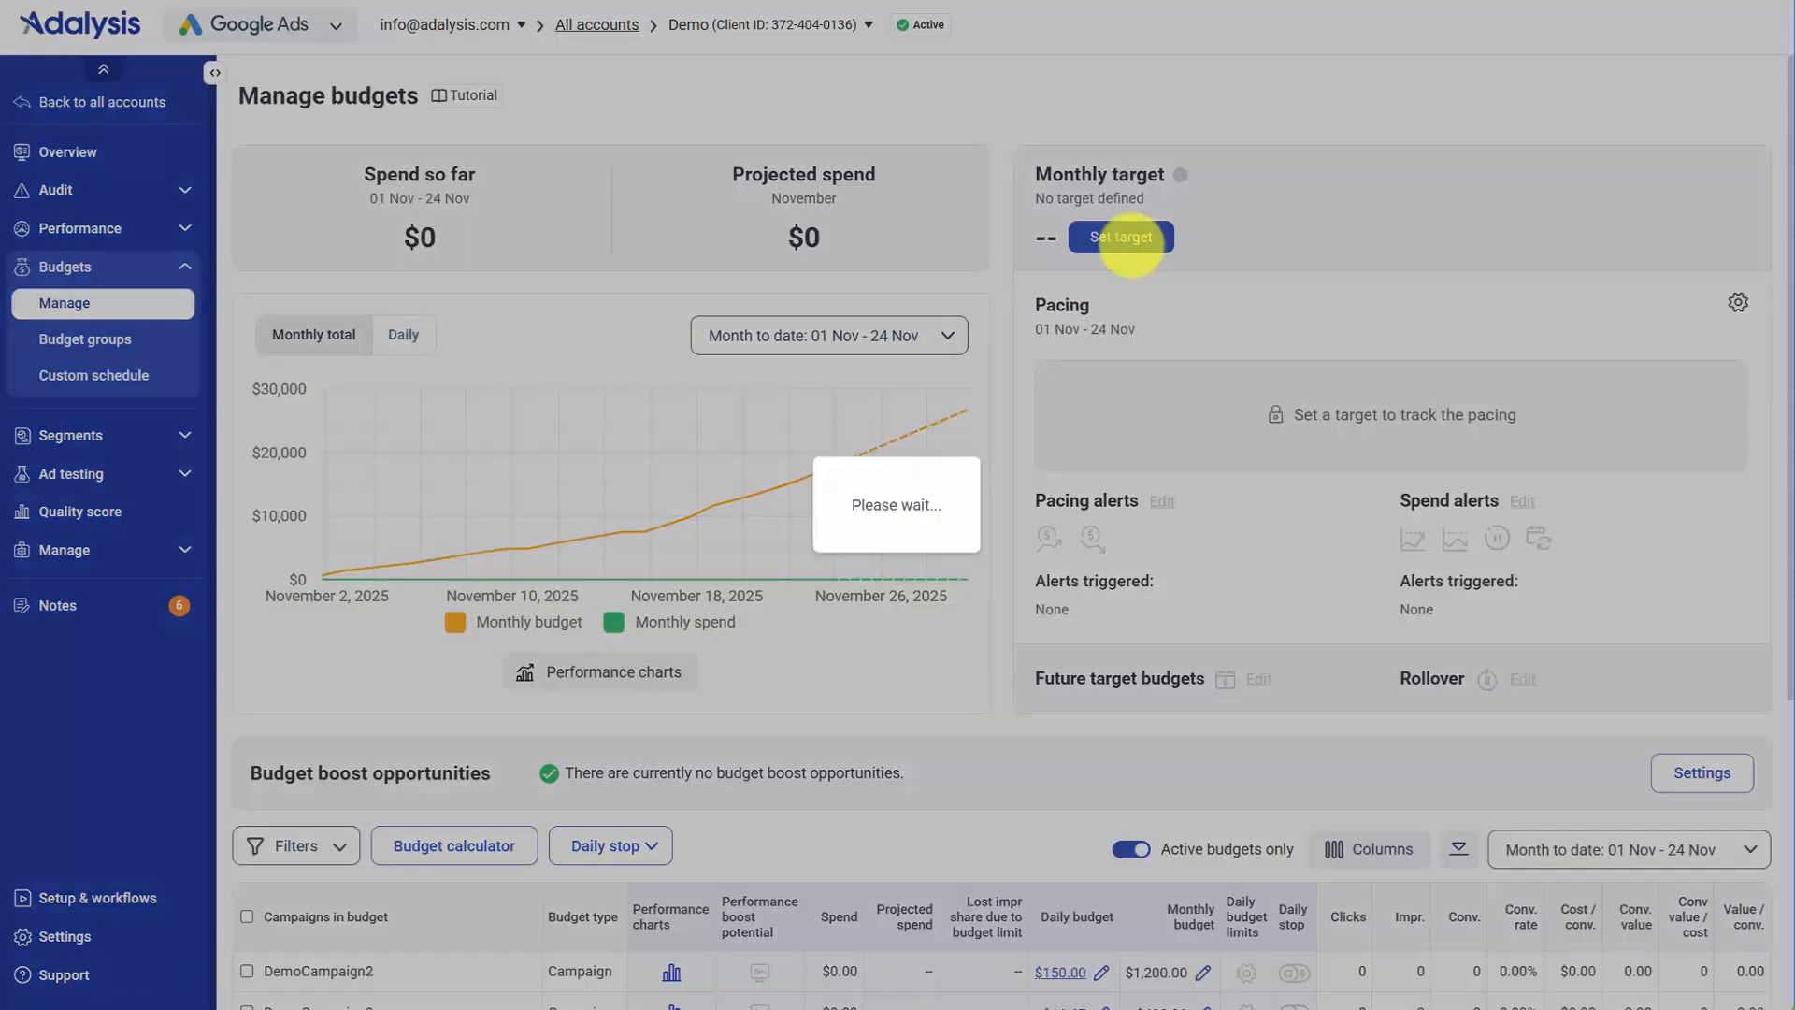
# Set the monthly target to $2500, show recommended changes to the campaign budget settings, and choose the Proportional performance goal
pyautogui.write('2500')
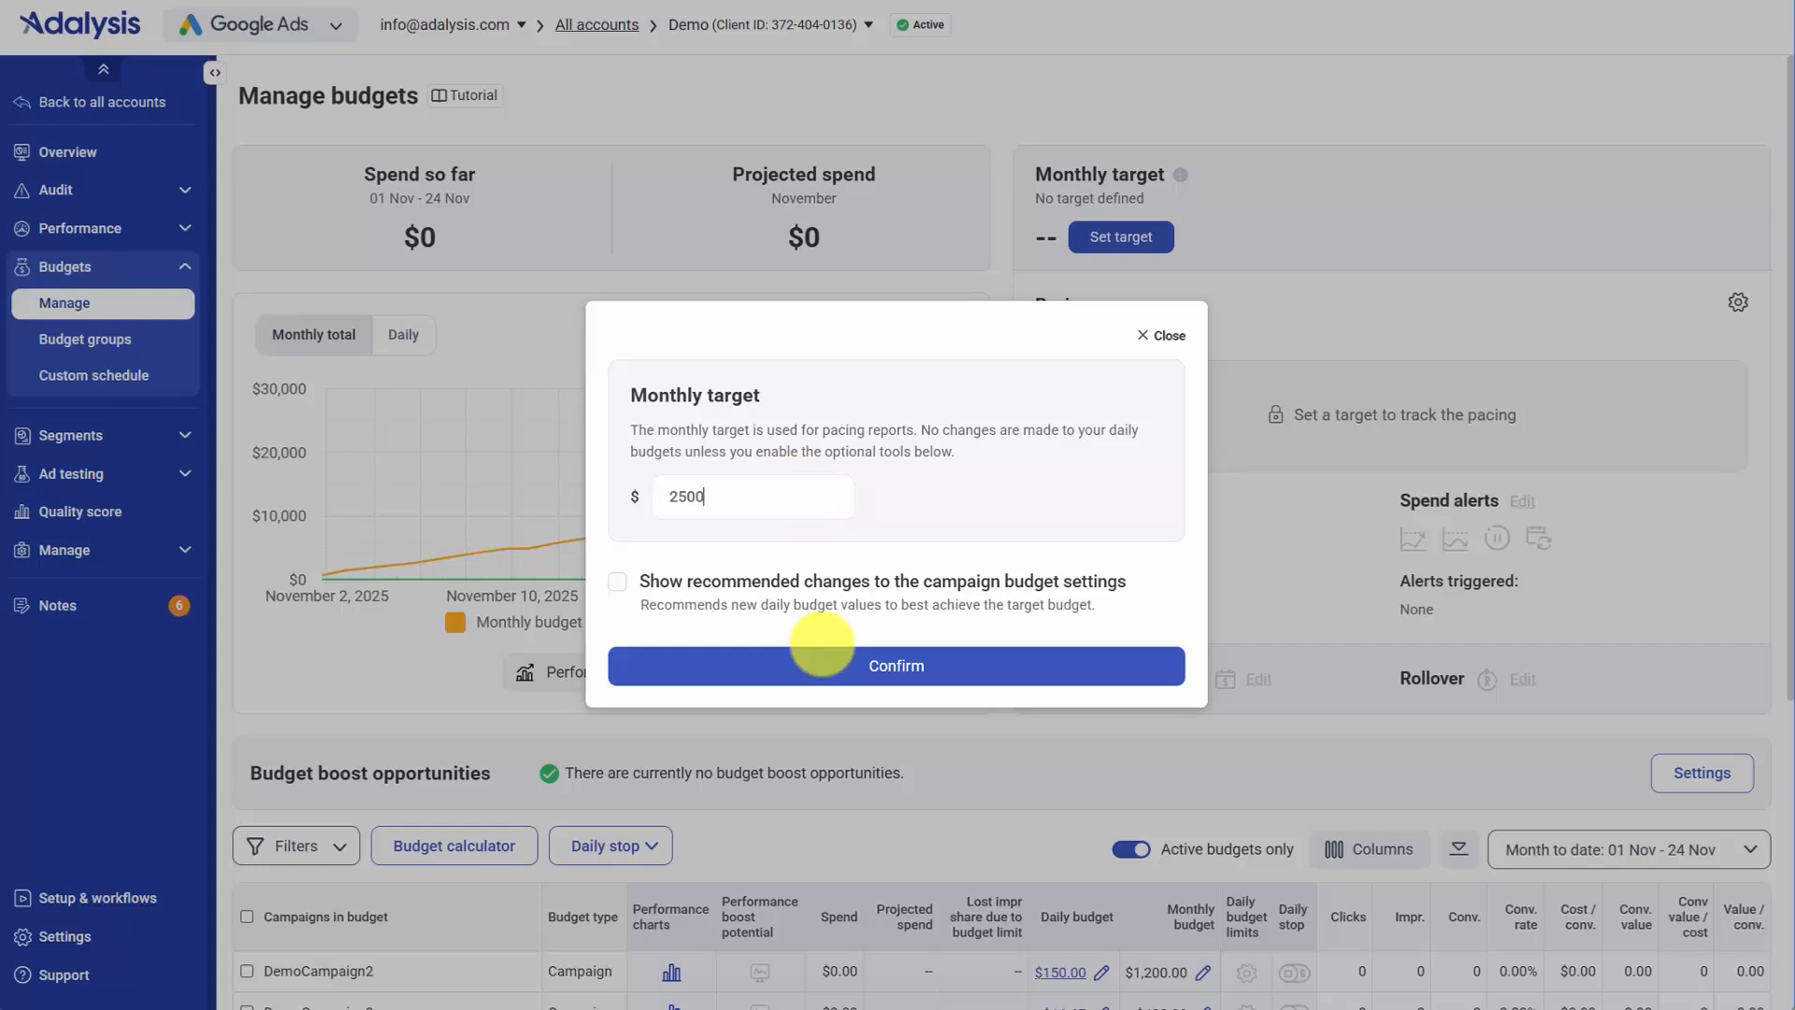
pyautogui.click(822, 581)
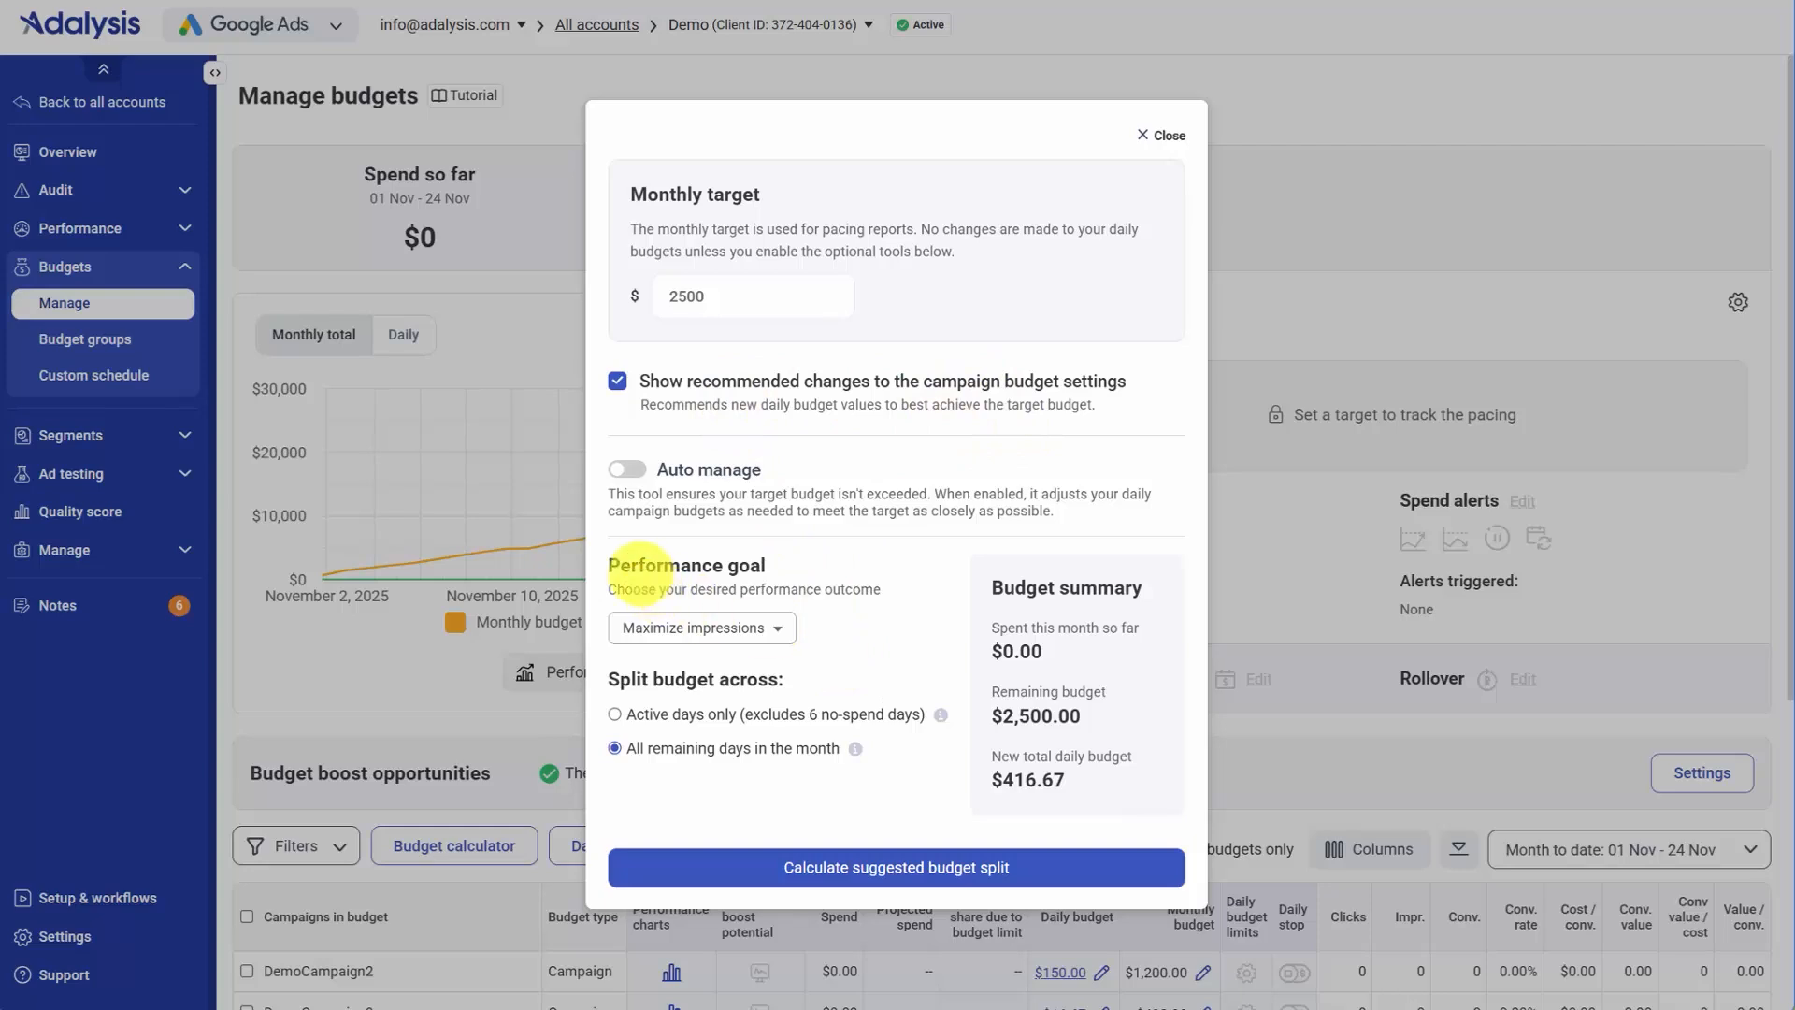
pyautogui.click(725, 625)
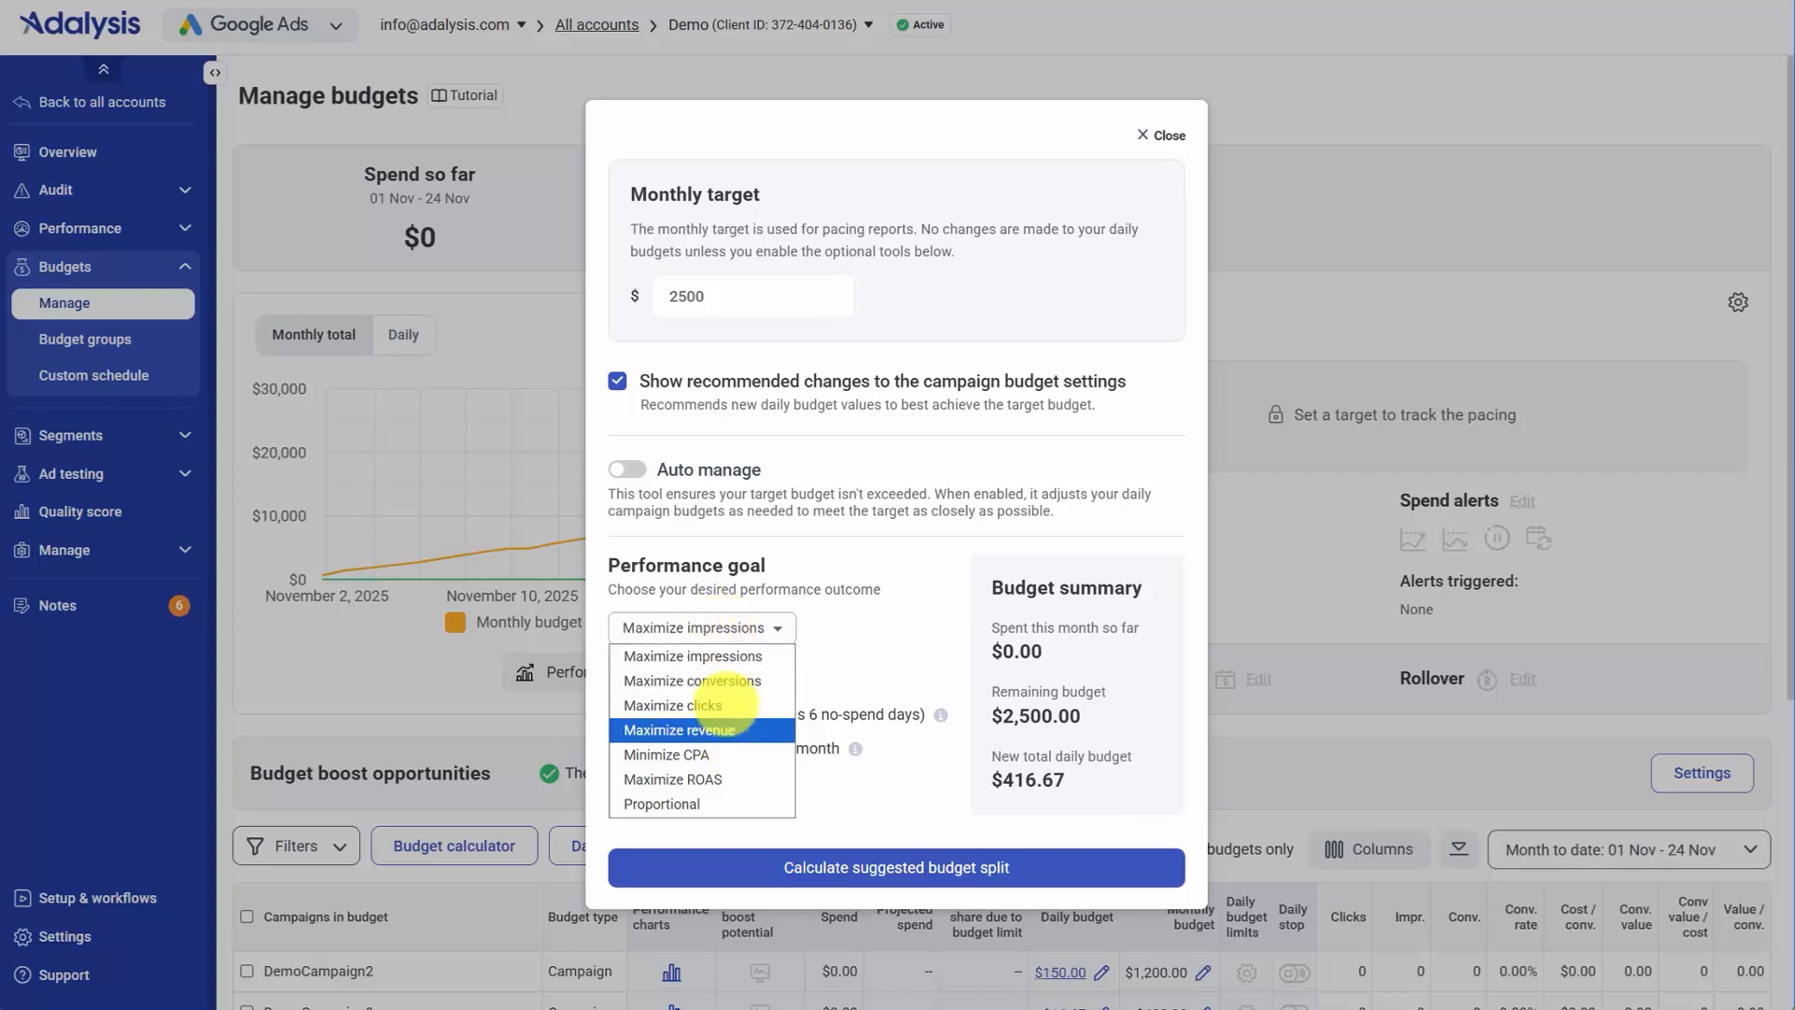
pyautogui.click(682, 801)
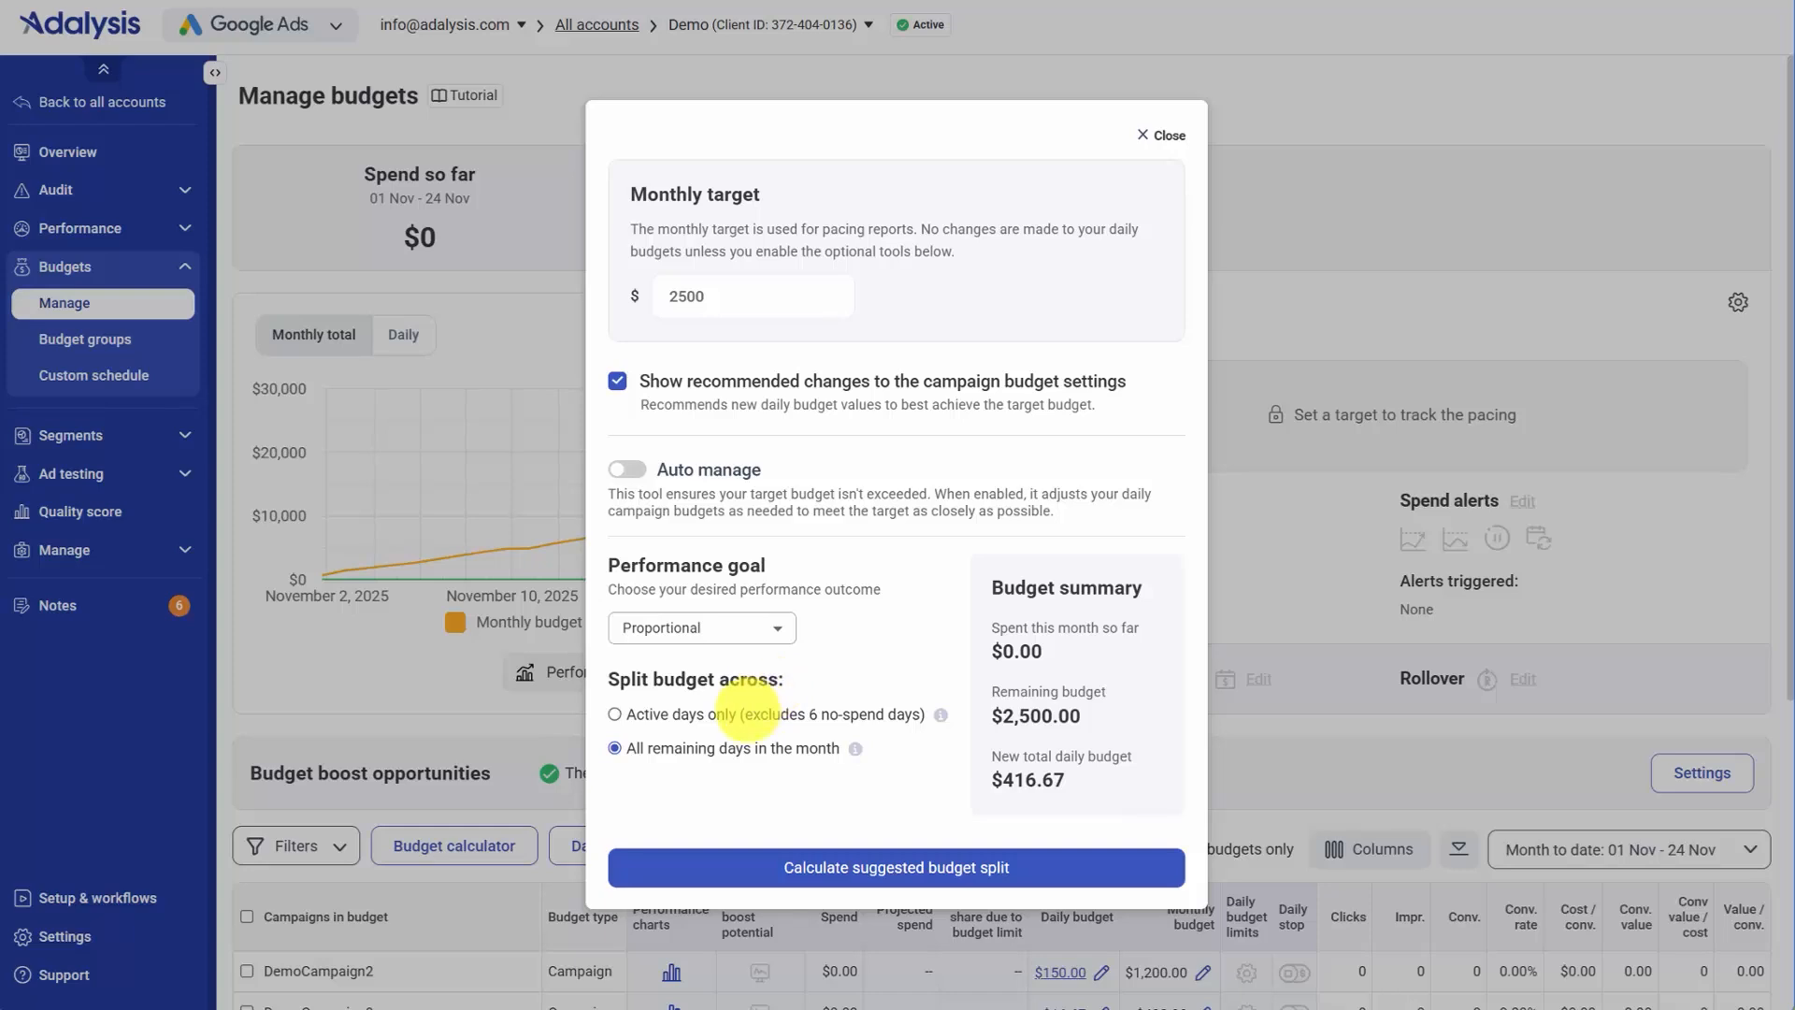
# Split the budget across all remaining days in the month and calculate the suggested budget split
pyautogui.click(745, 711)
pyautogui.click(713, 747)
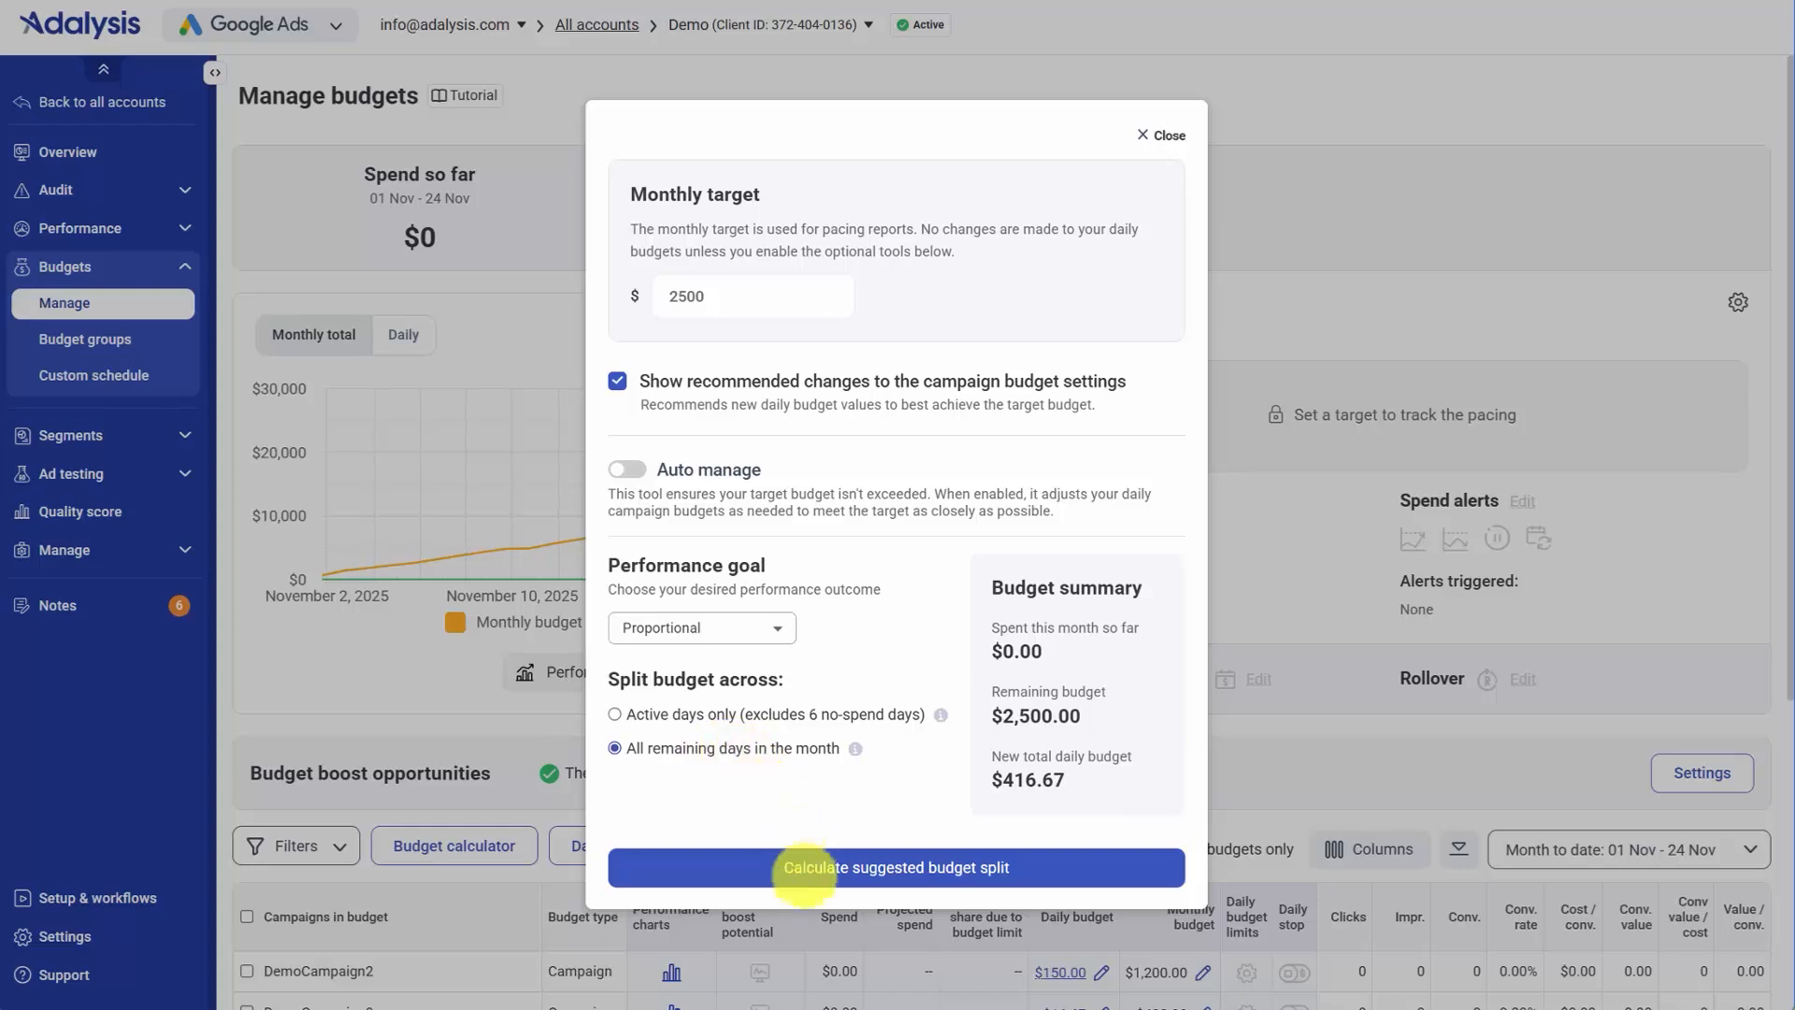
pyautogui.click(807, 869)
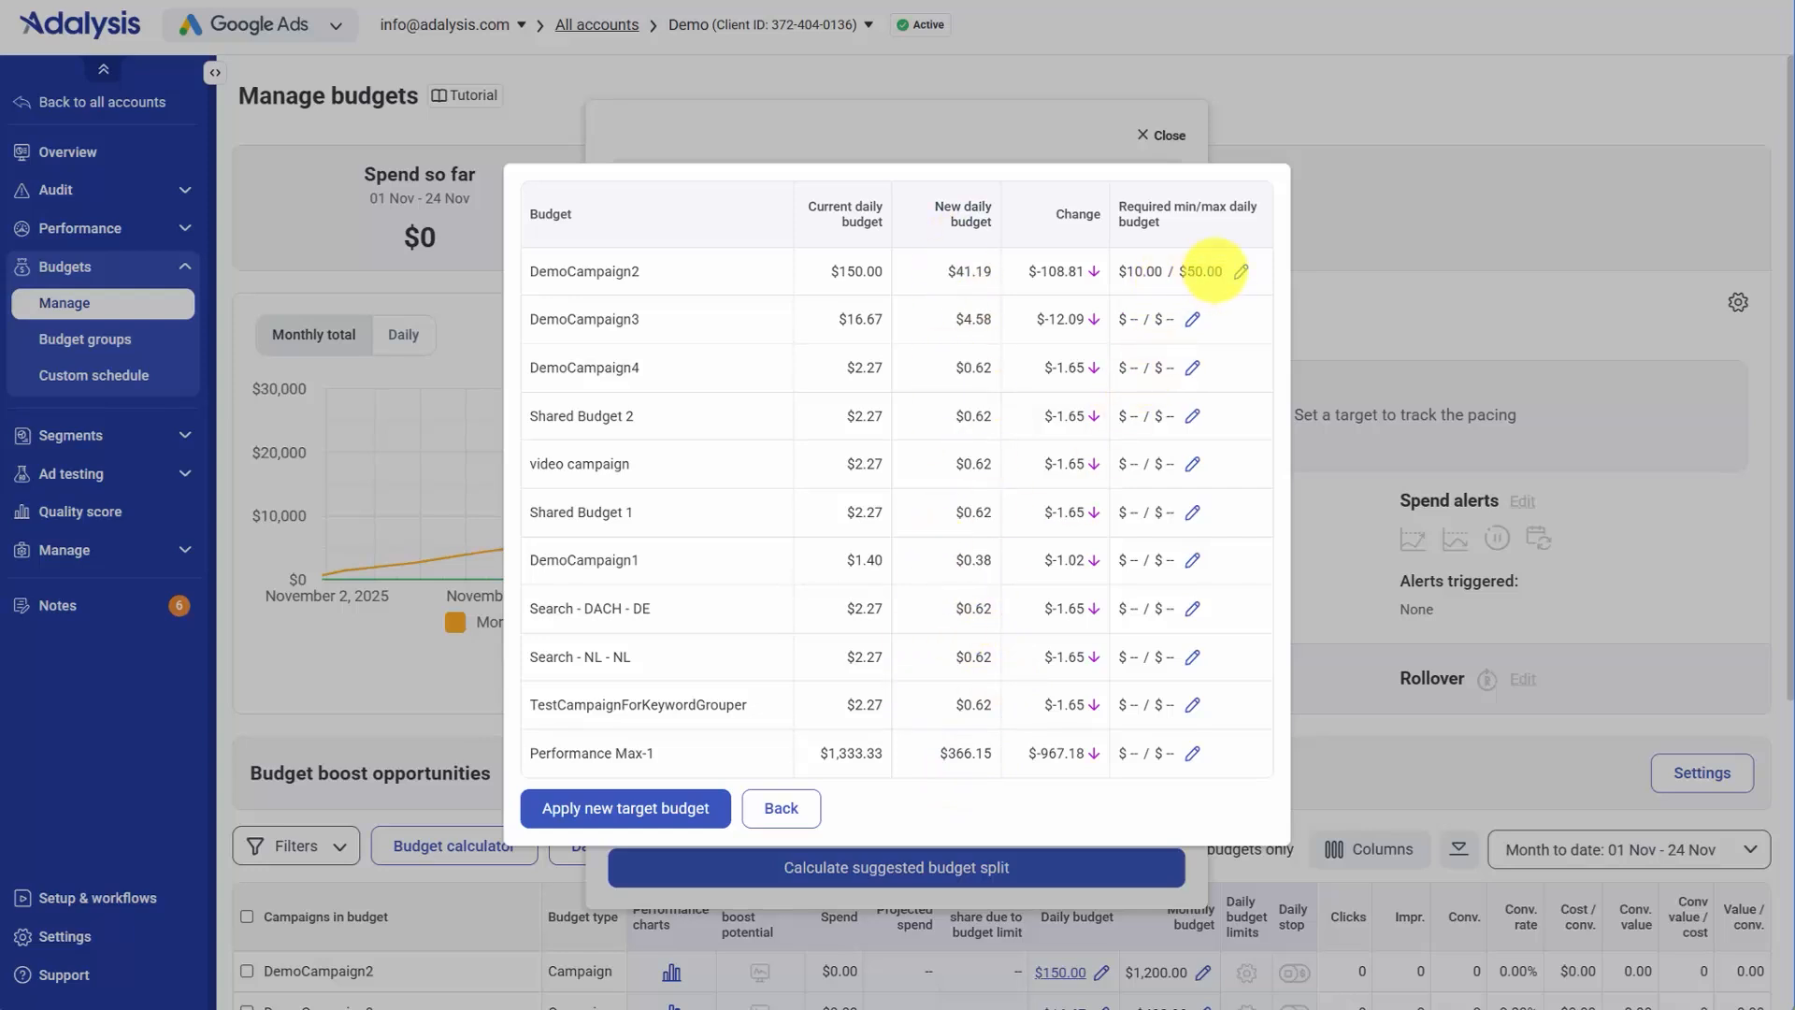
# Set DemoCampaign2's maximum daily budget to $30 and apply the new target budget with its daily budget changes
pyautogui.click(1239, 271)
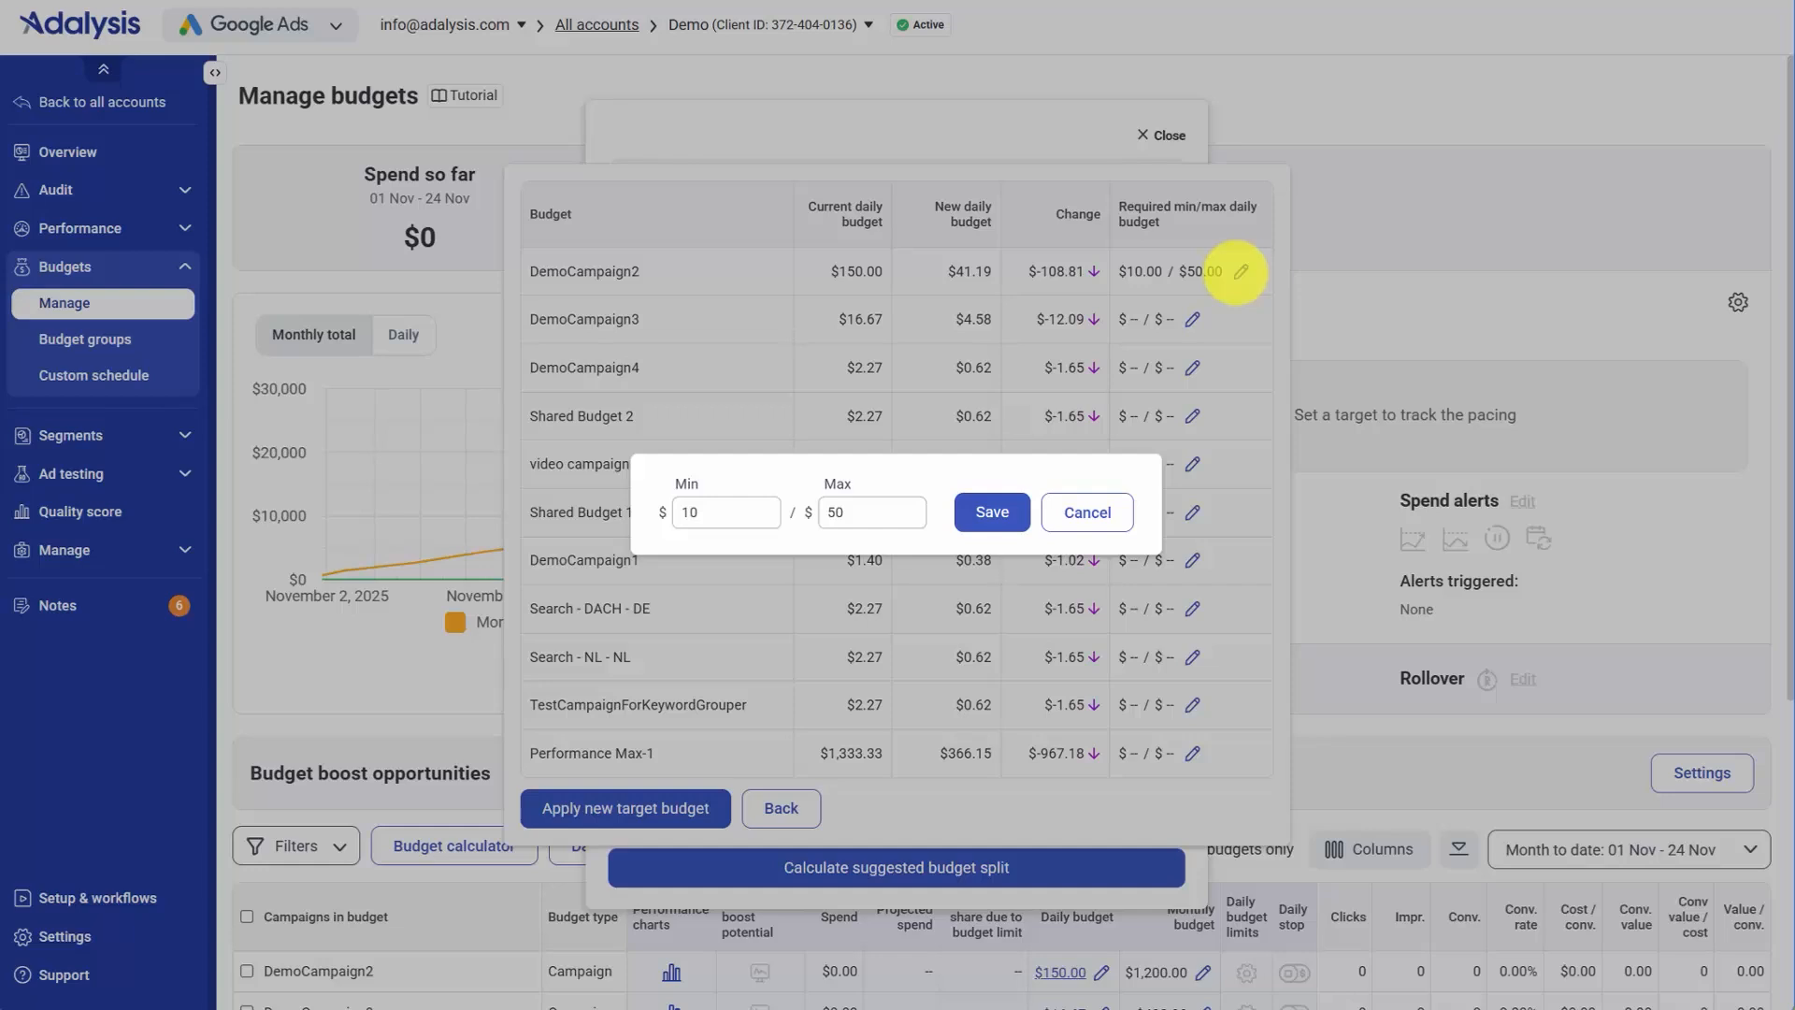
pyautogui.doubleClick(852, 512)
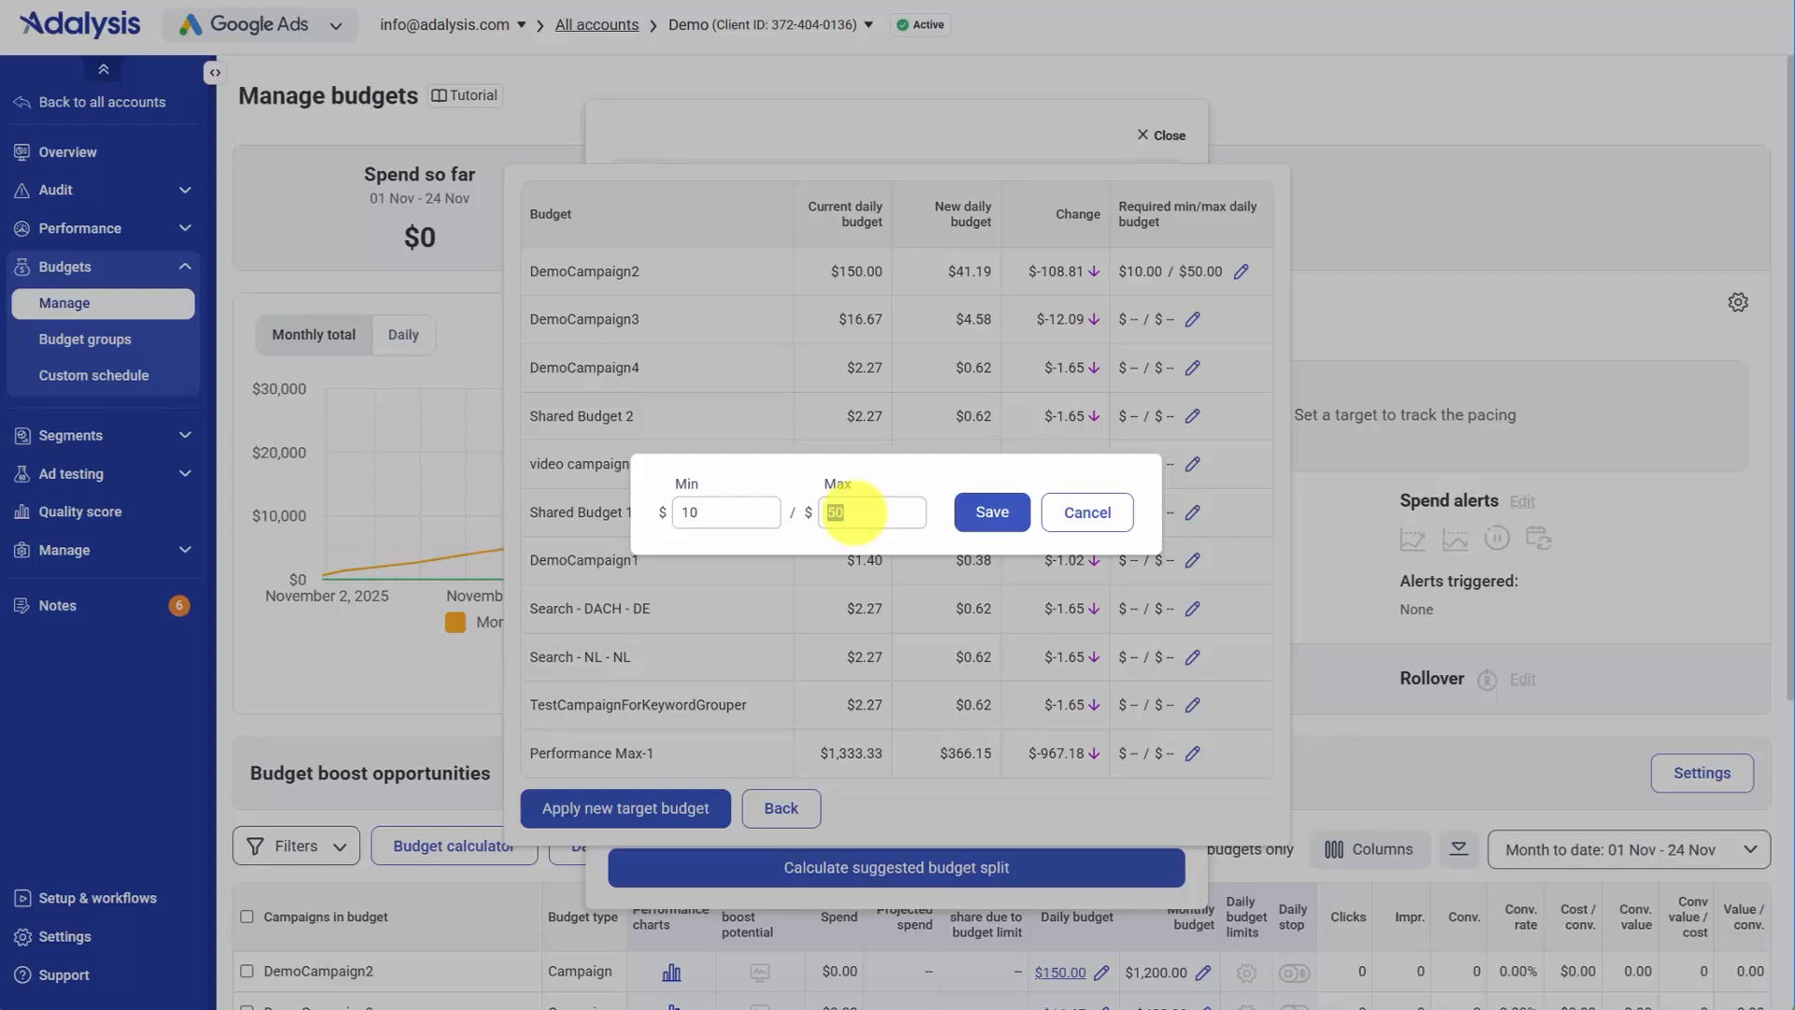
pyautogui.write('30')
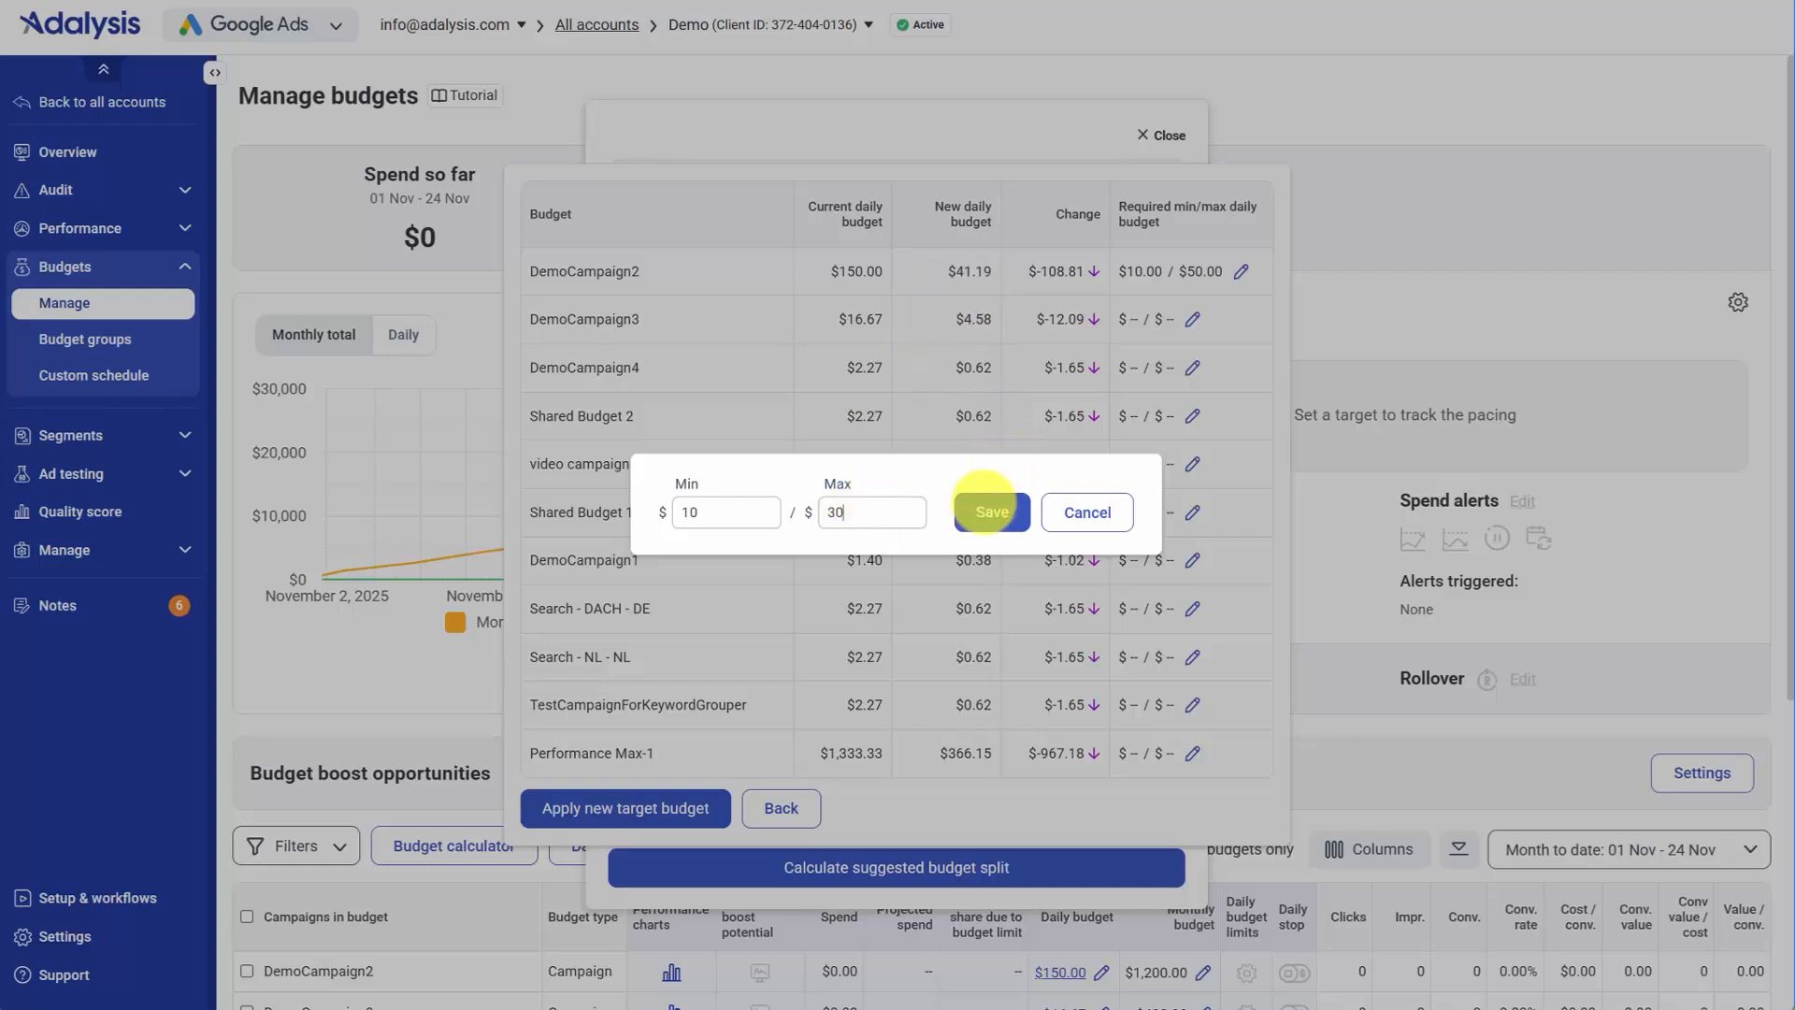
pyautogui.click(990, 512)
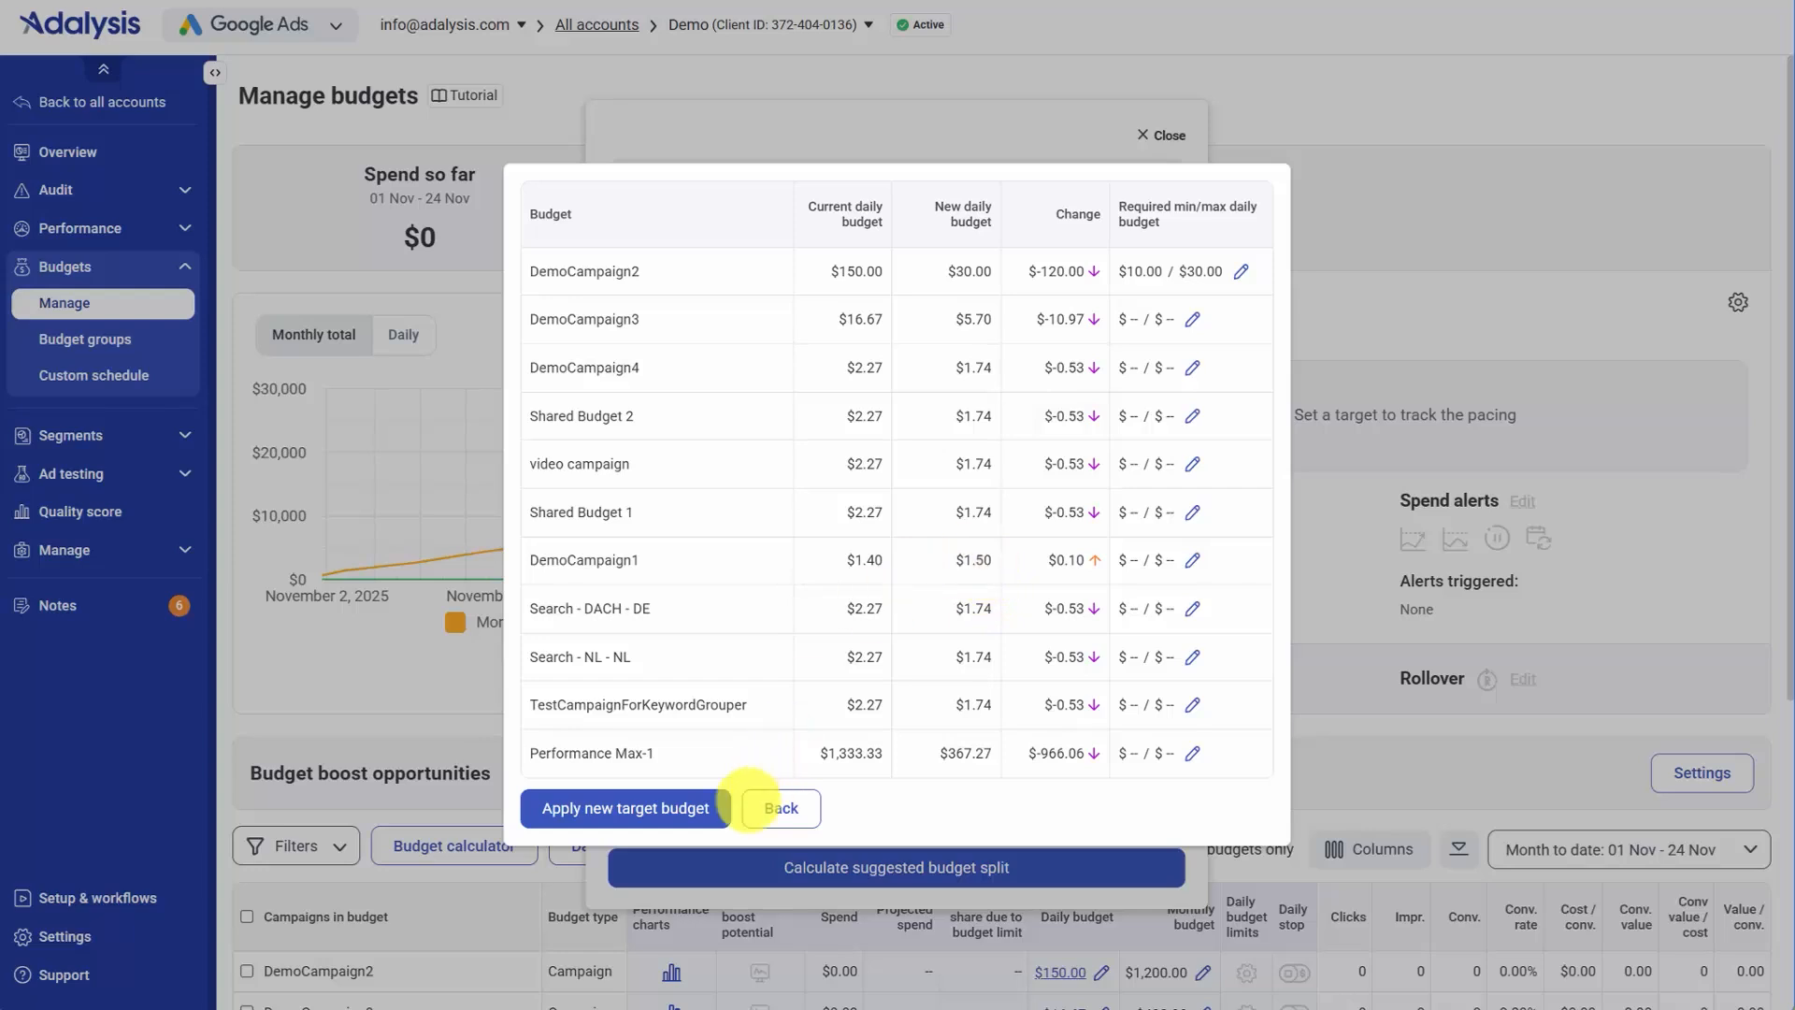
pyautogui.click(664, 805)
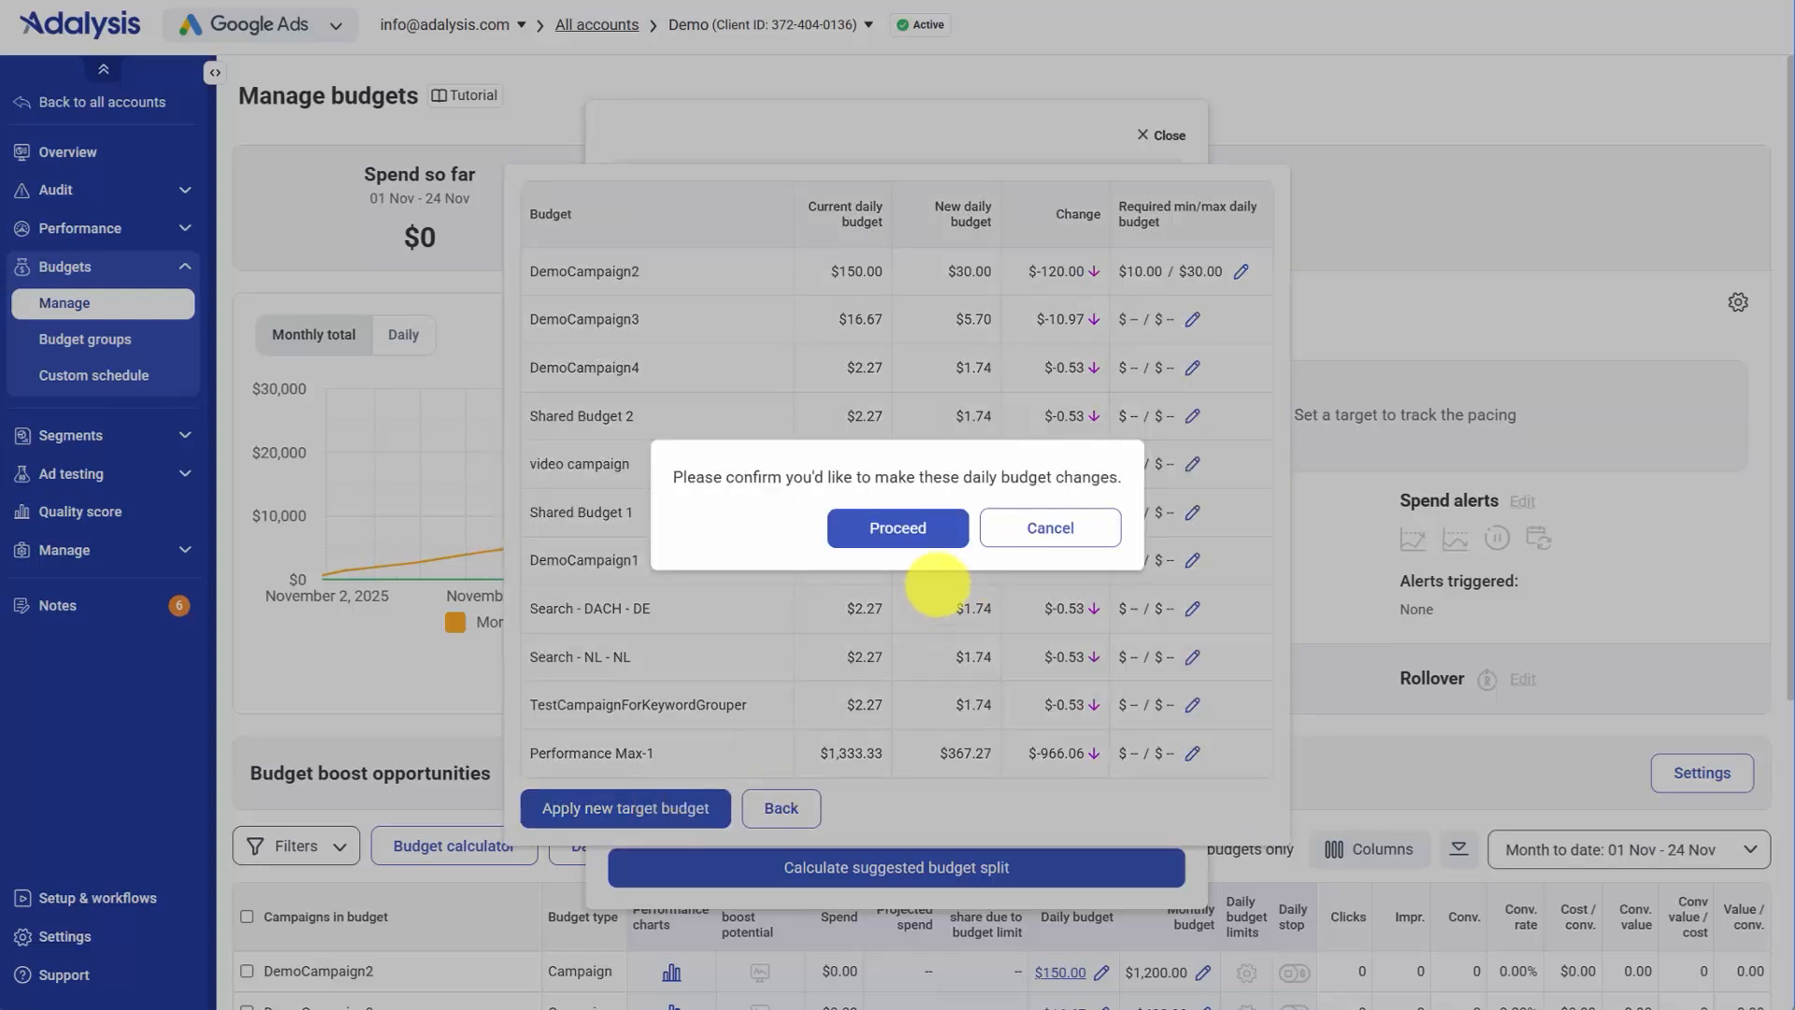
pyautogui.click(905, 527)
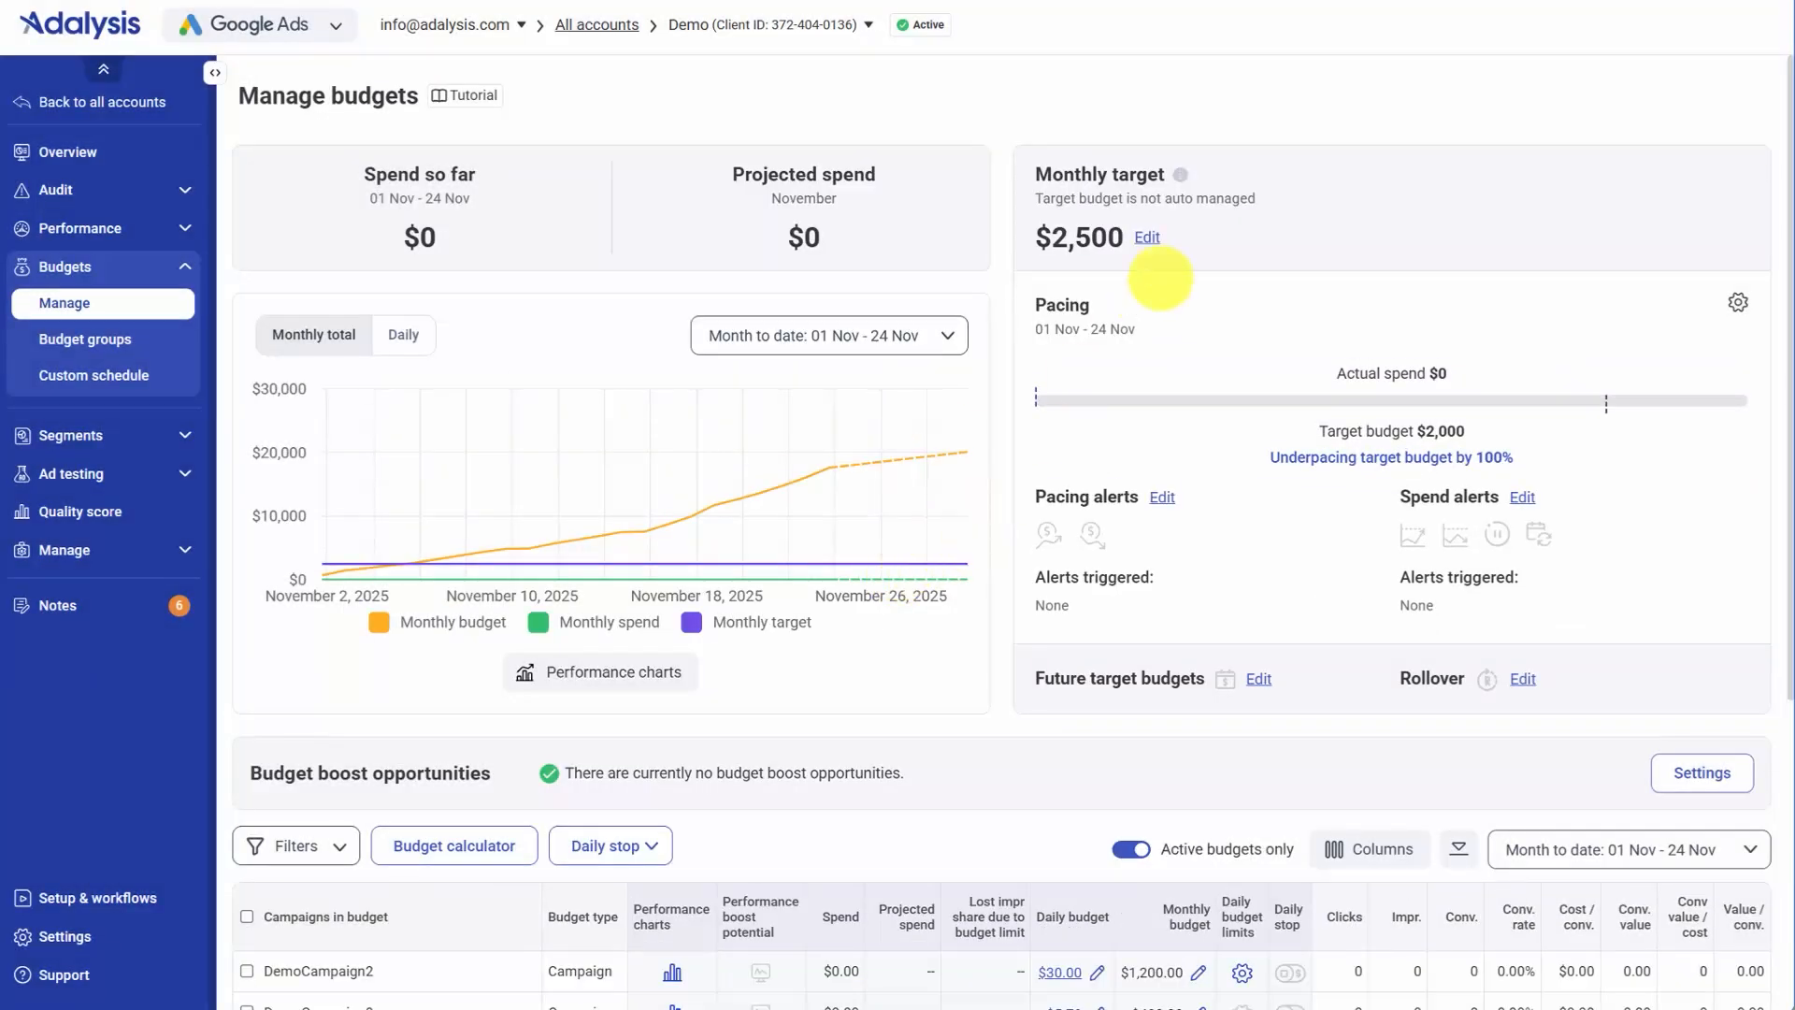
# Enable Auto manage for the monthly target budget
pyautogui.click(1148, 236)
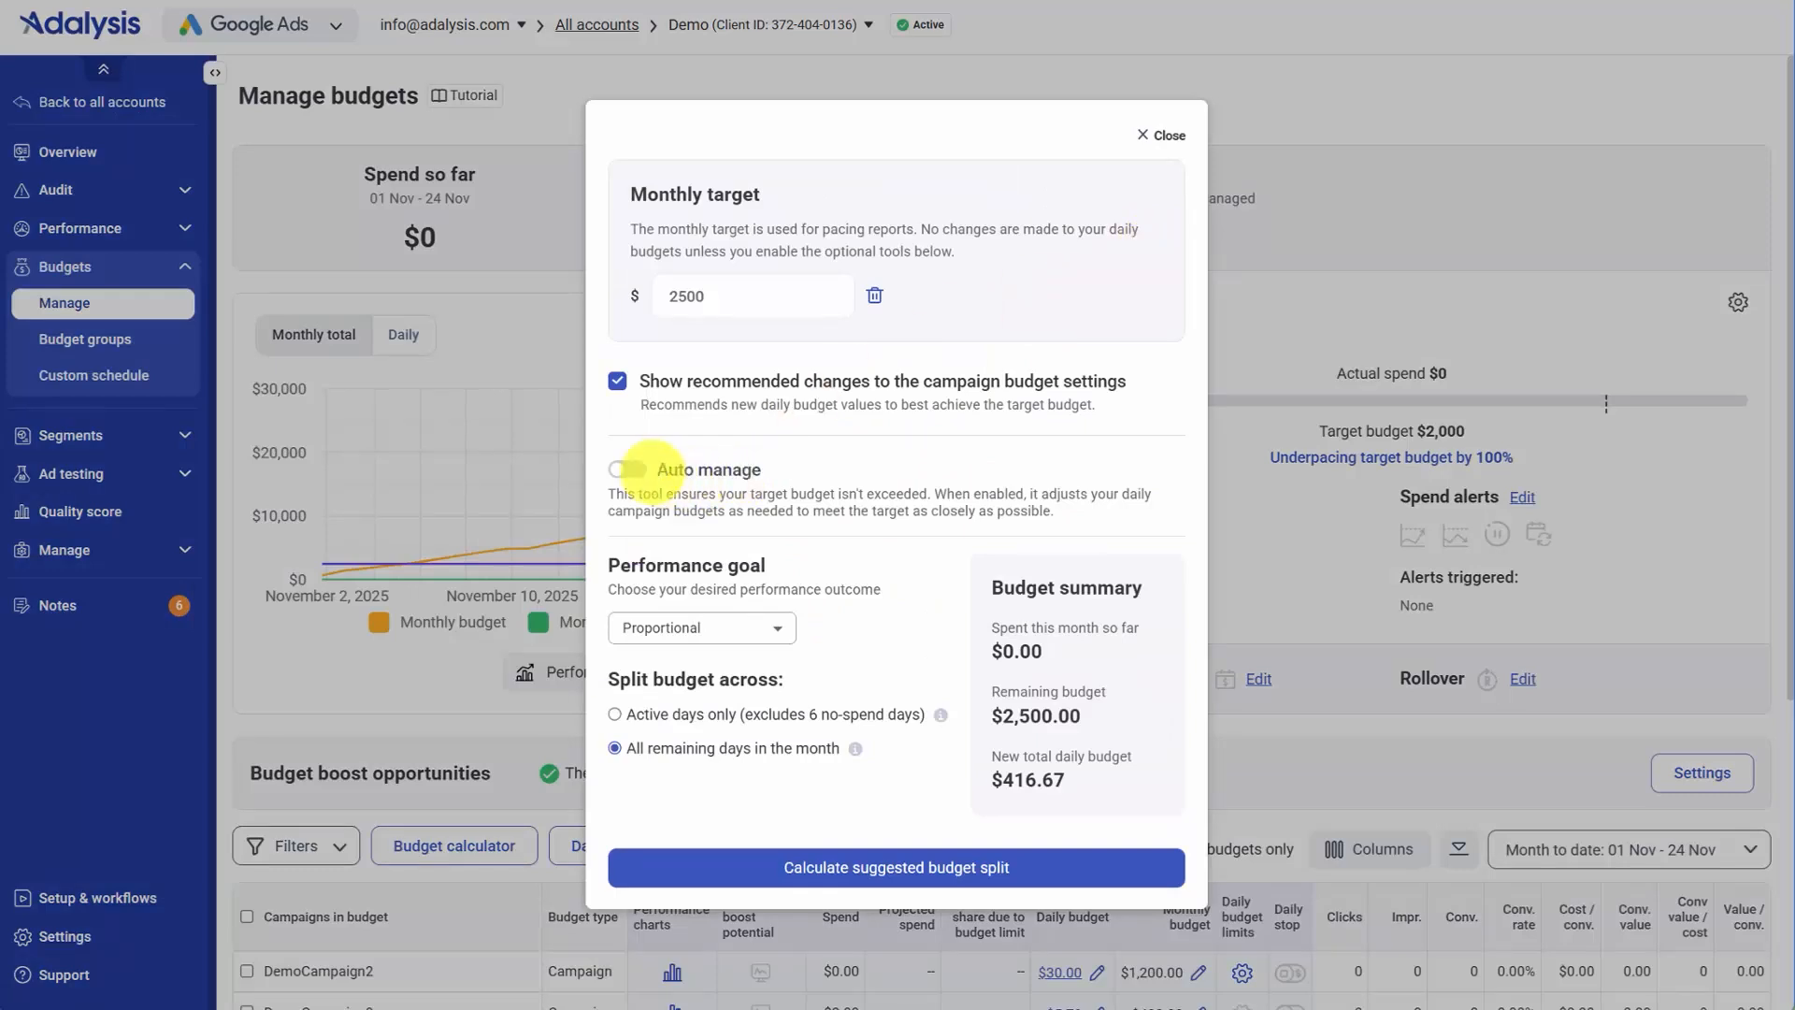
pyautogui.click(628, 468)
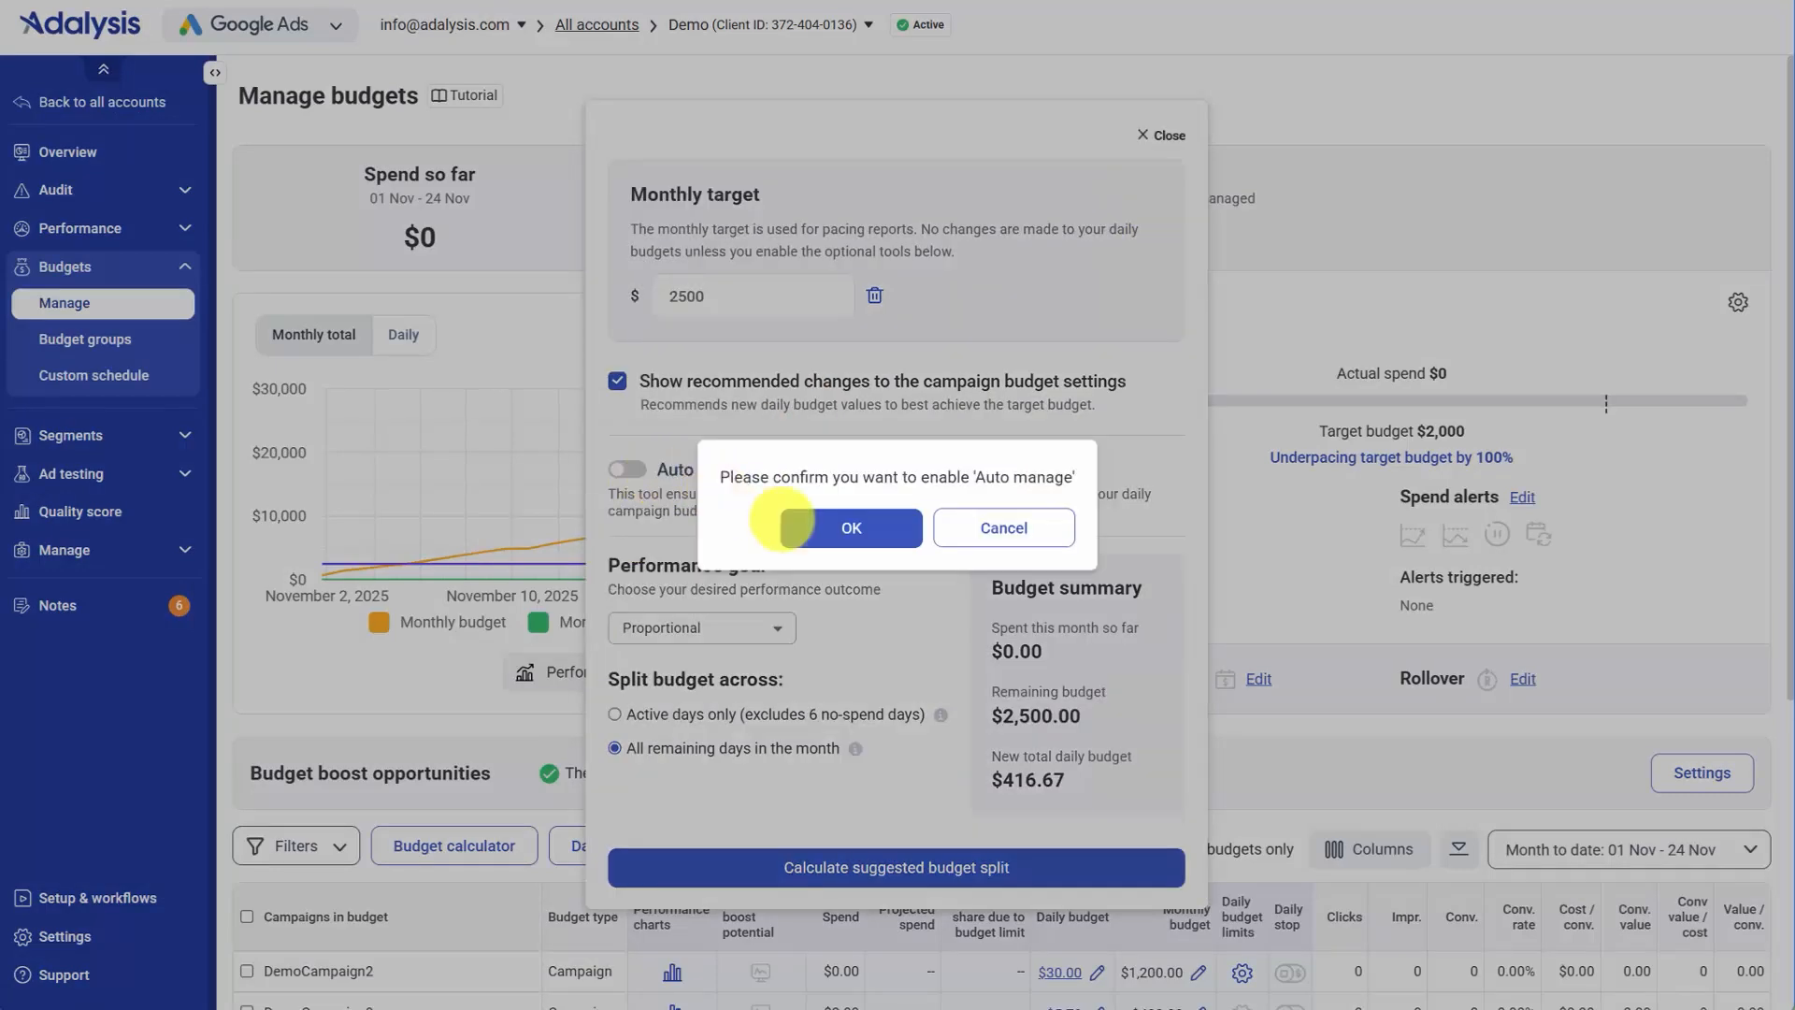
pyautogui.click(806, 528)
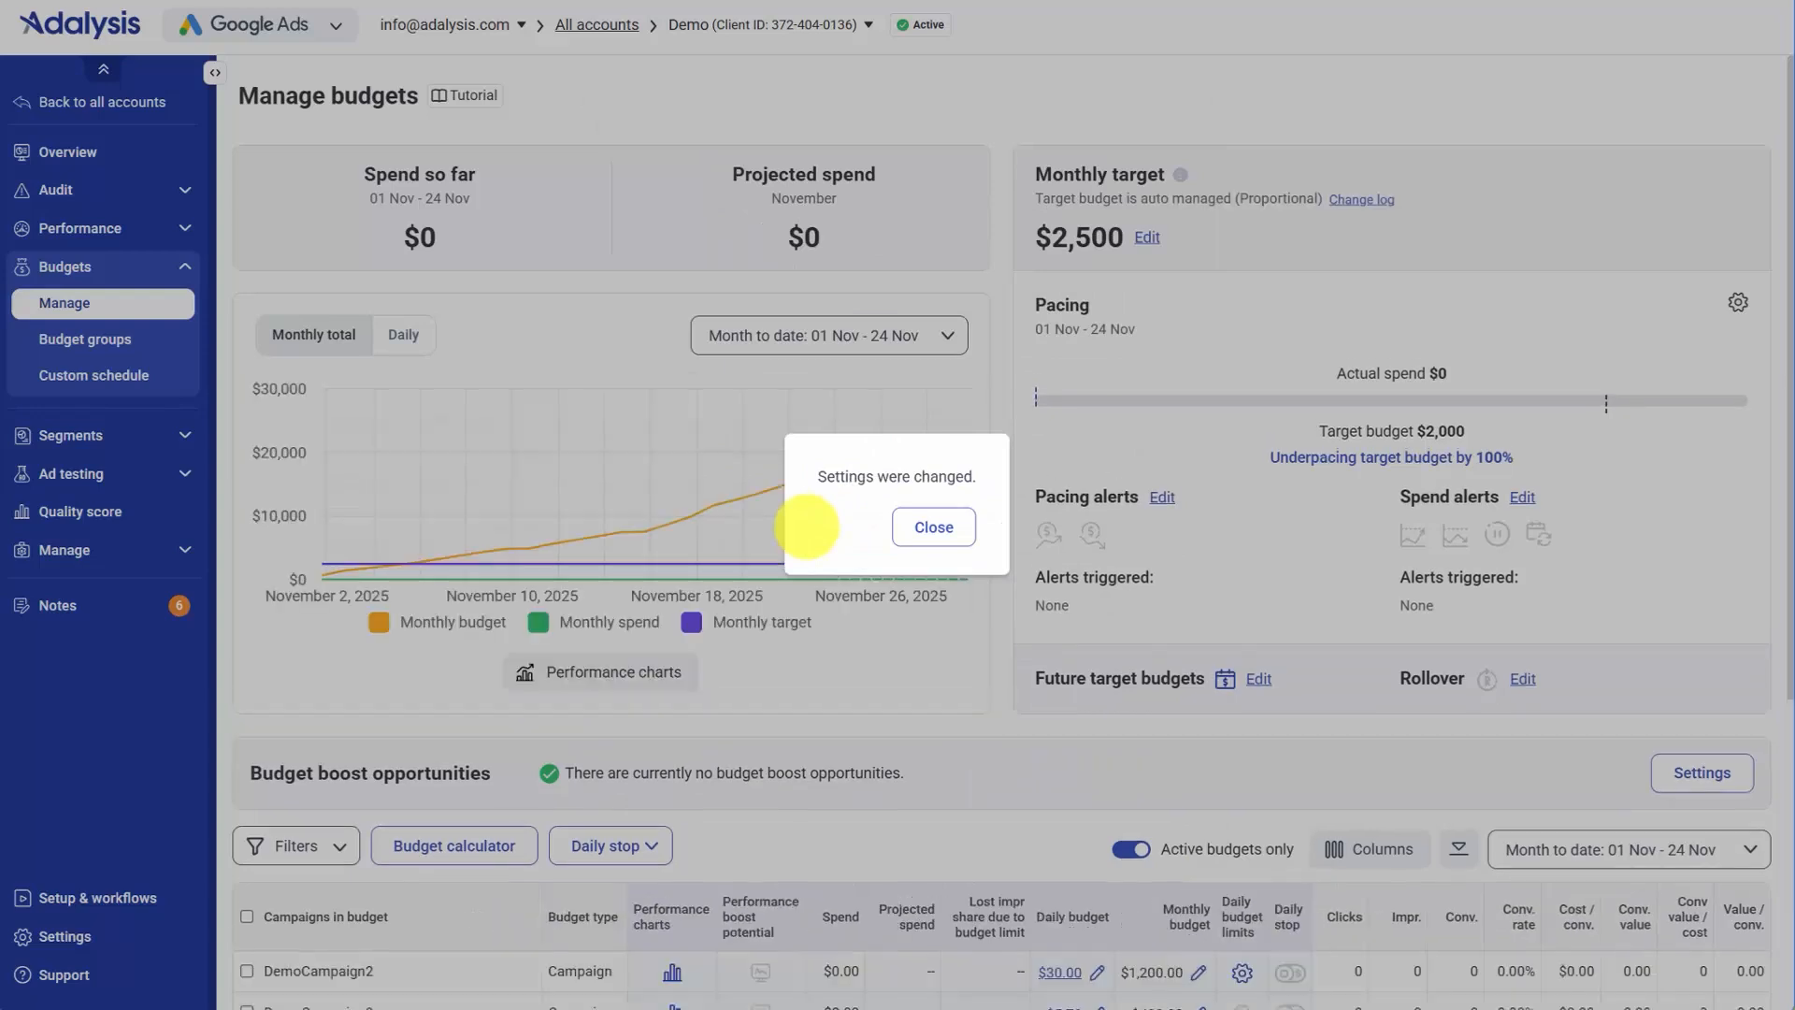
pyautogui.click(919, 529)
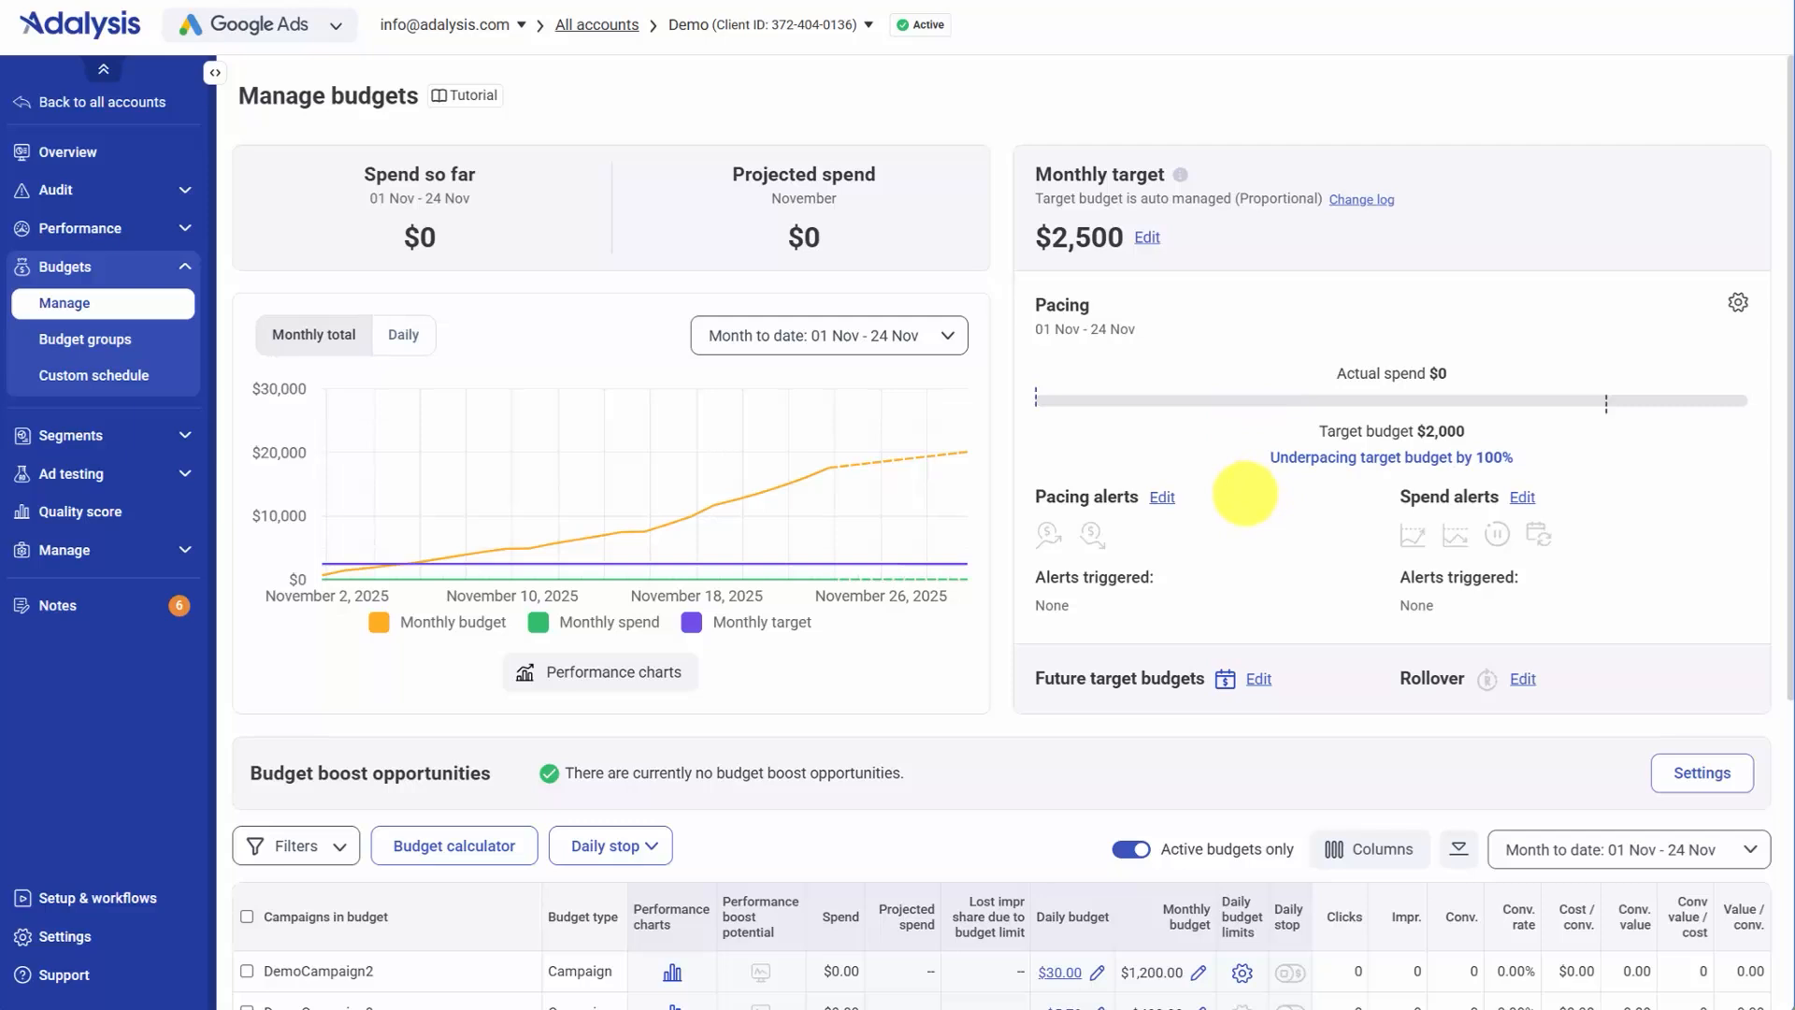
# Review the spend alert settings and leave them without saving
pyautogui.click(1524, 497)
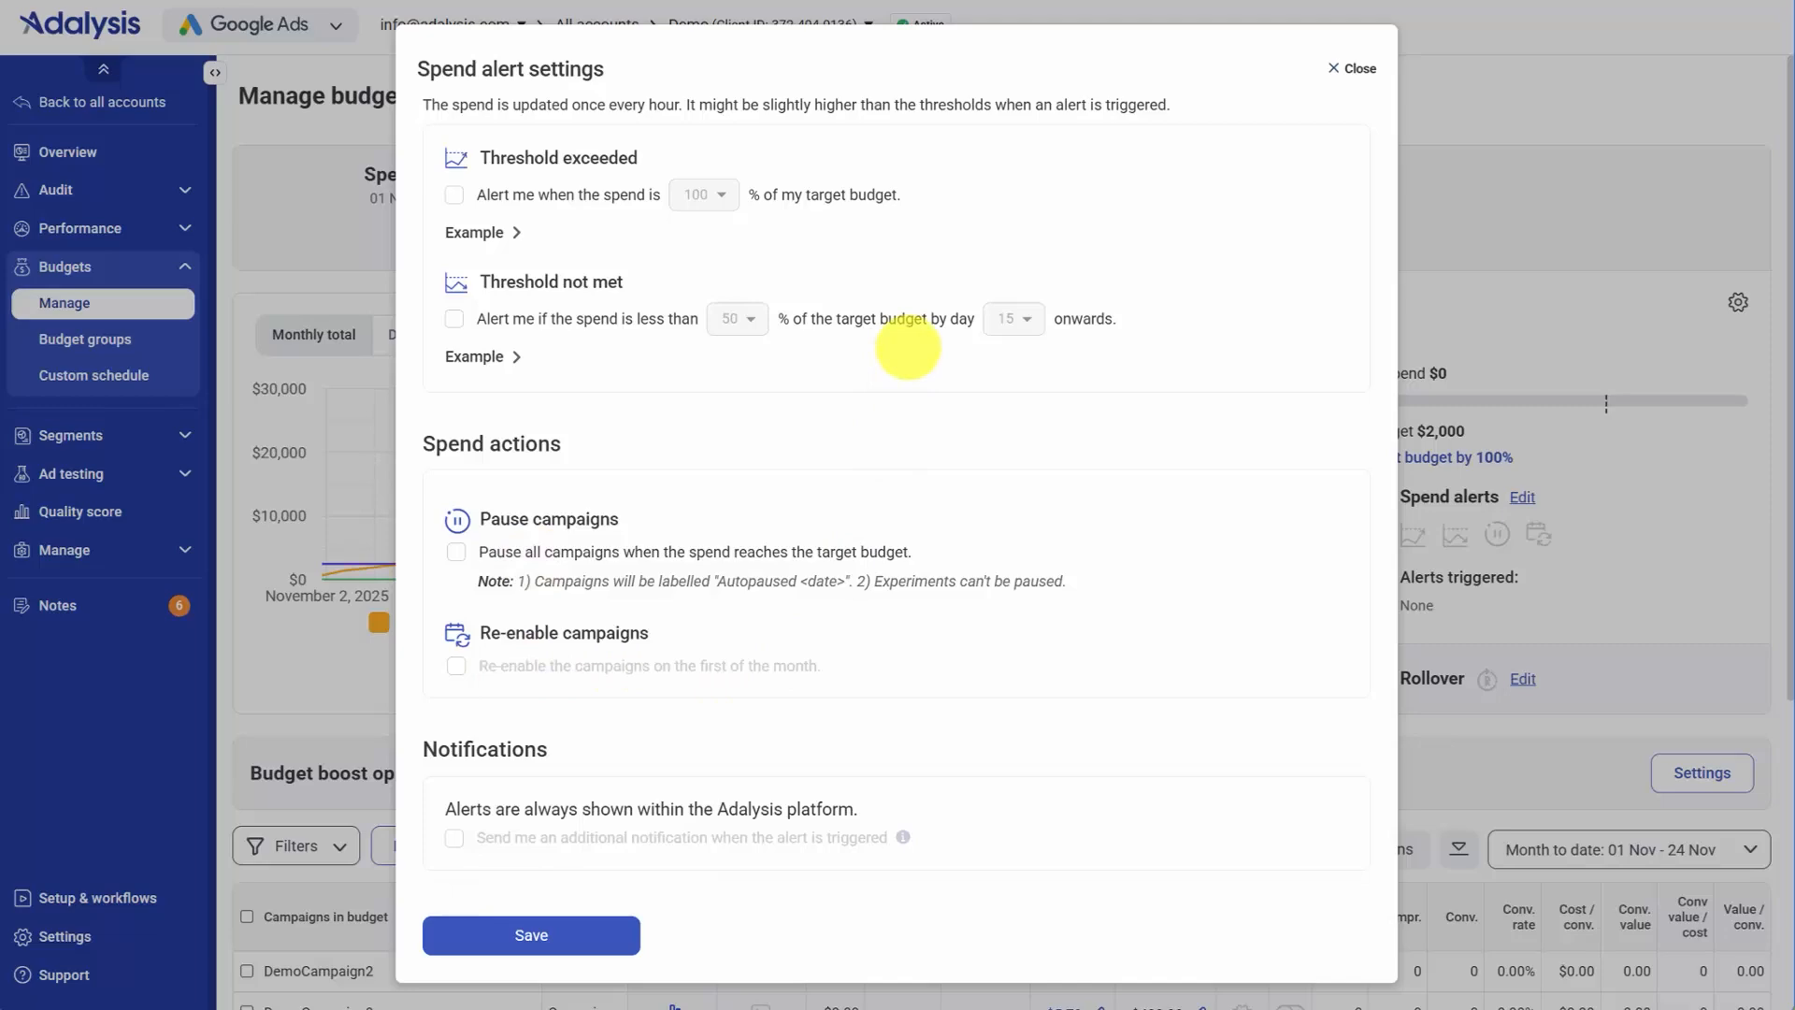
pyautogui.click(1352, 69)
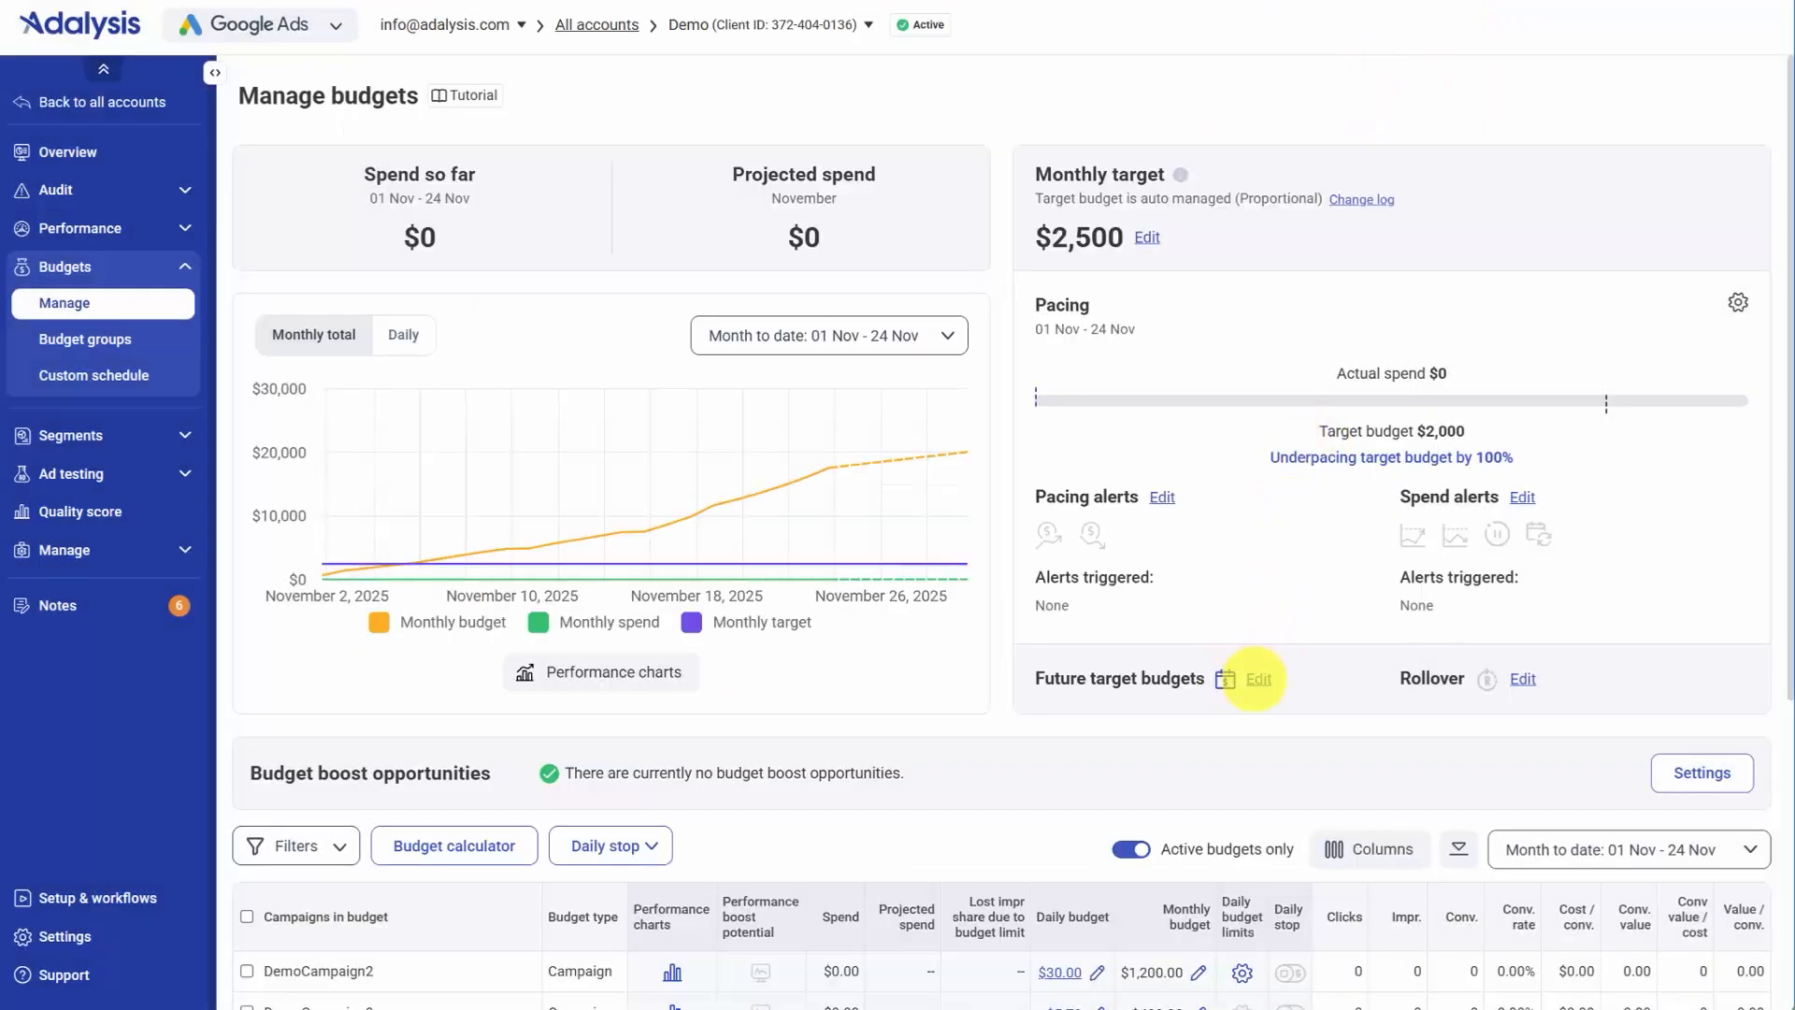
# Try a future target budget of $3500 for Jan 2026 and discard the change
pyautogui.click(1258, 679)
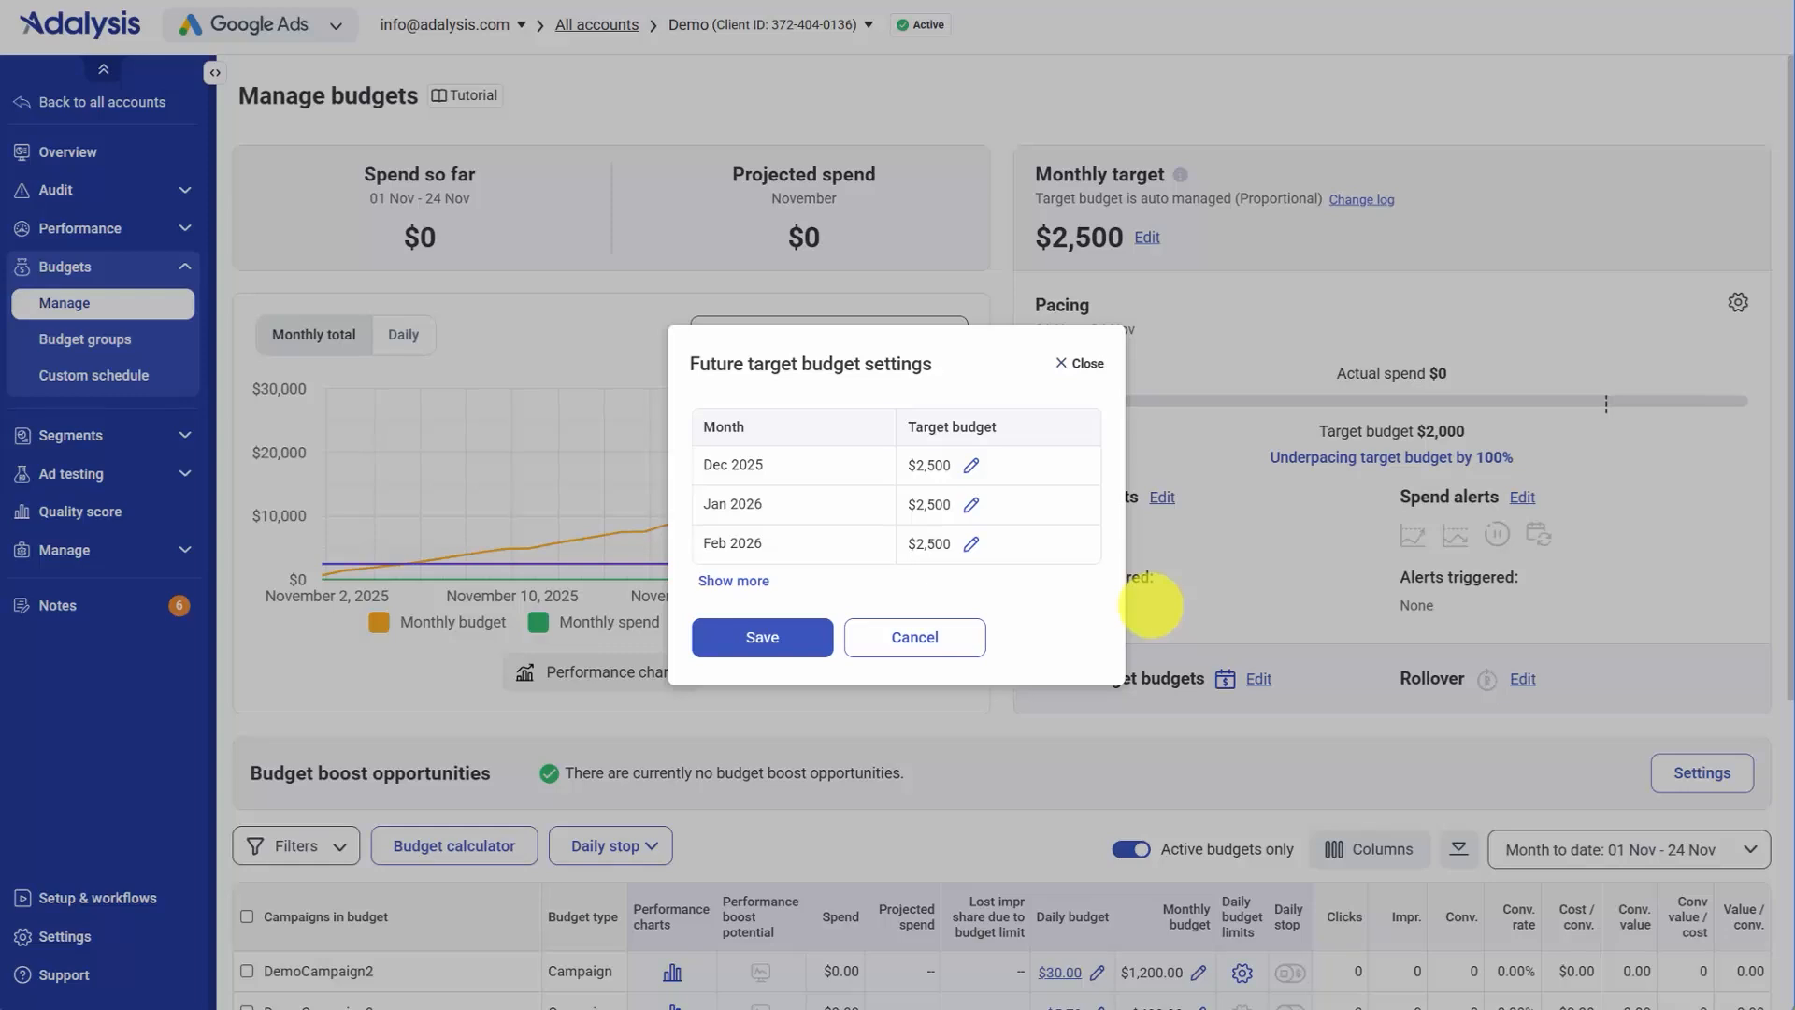
pyautogui.click(971, 504)
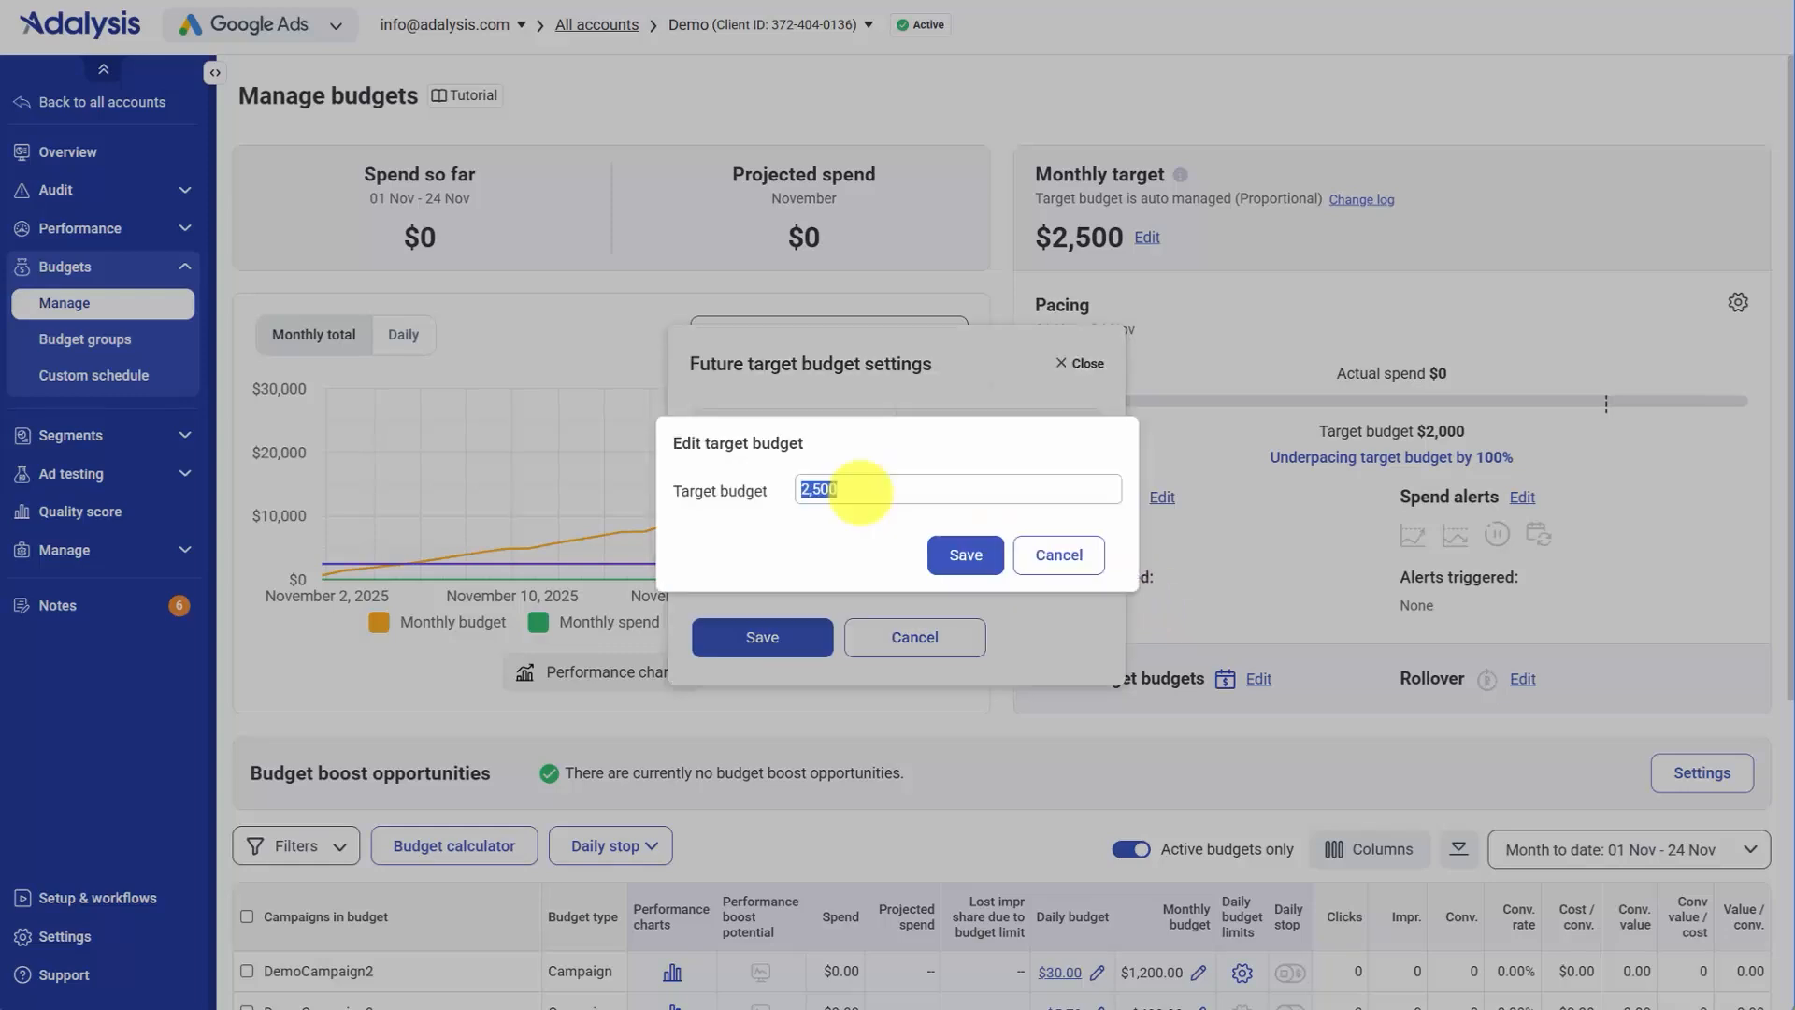
pyautogui.write('3500')
pyautogui.click(964, 554)
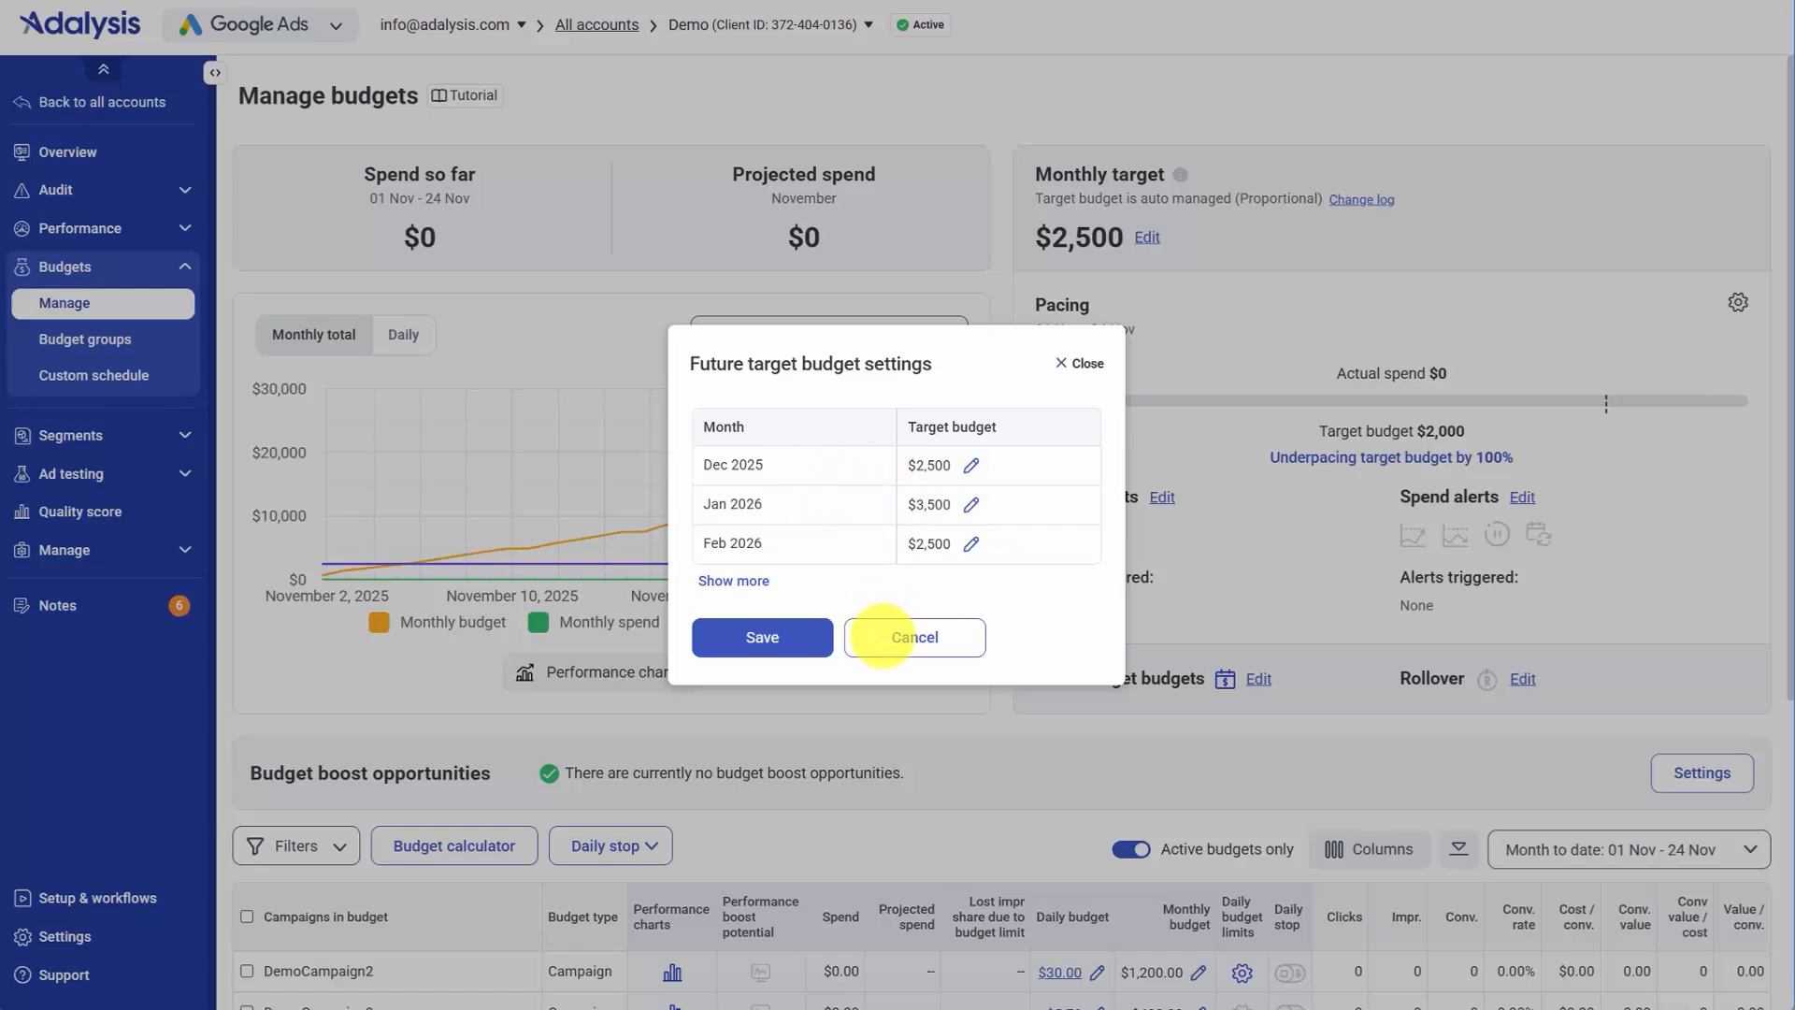
pyautogui.click(881, 637)
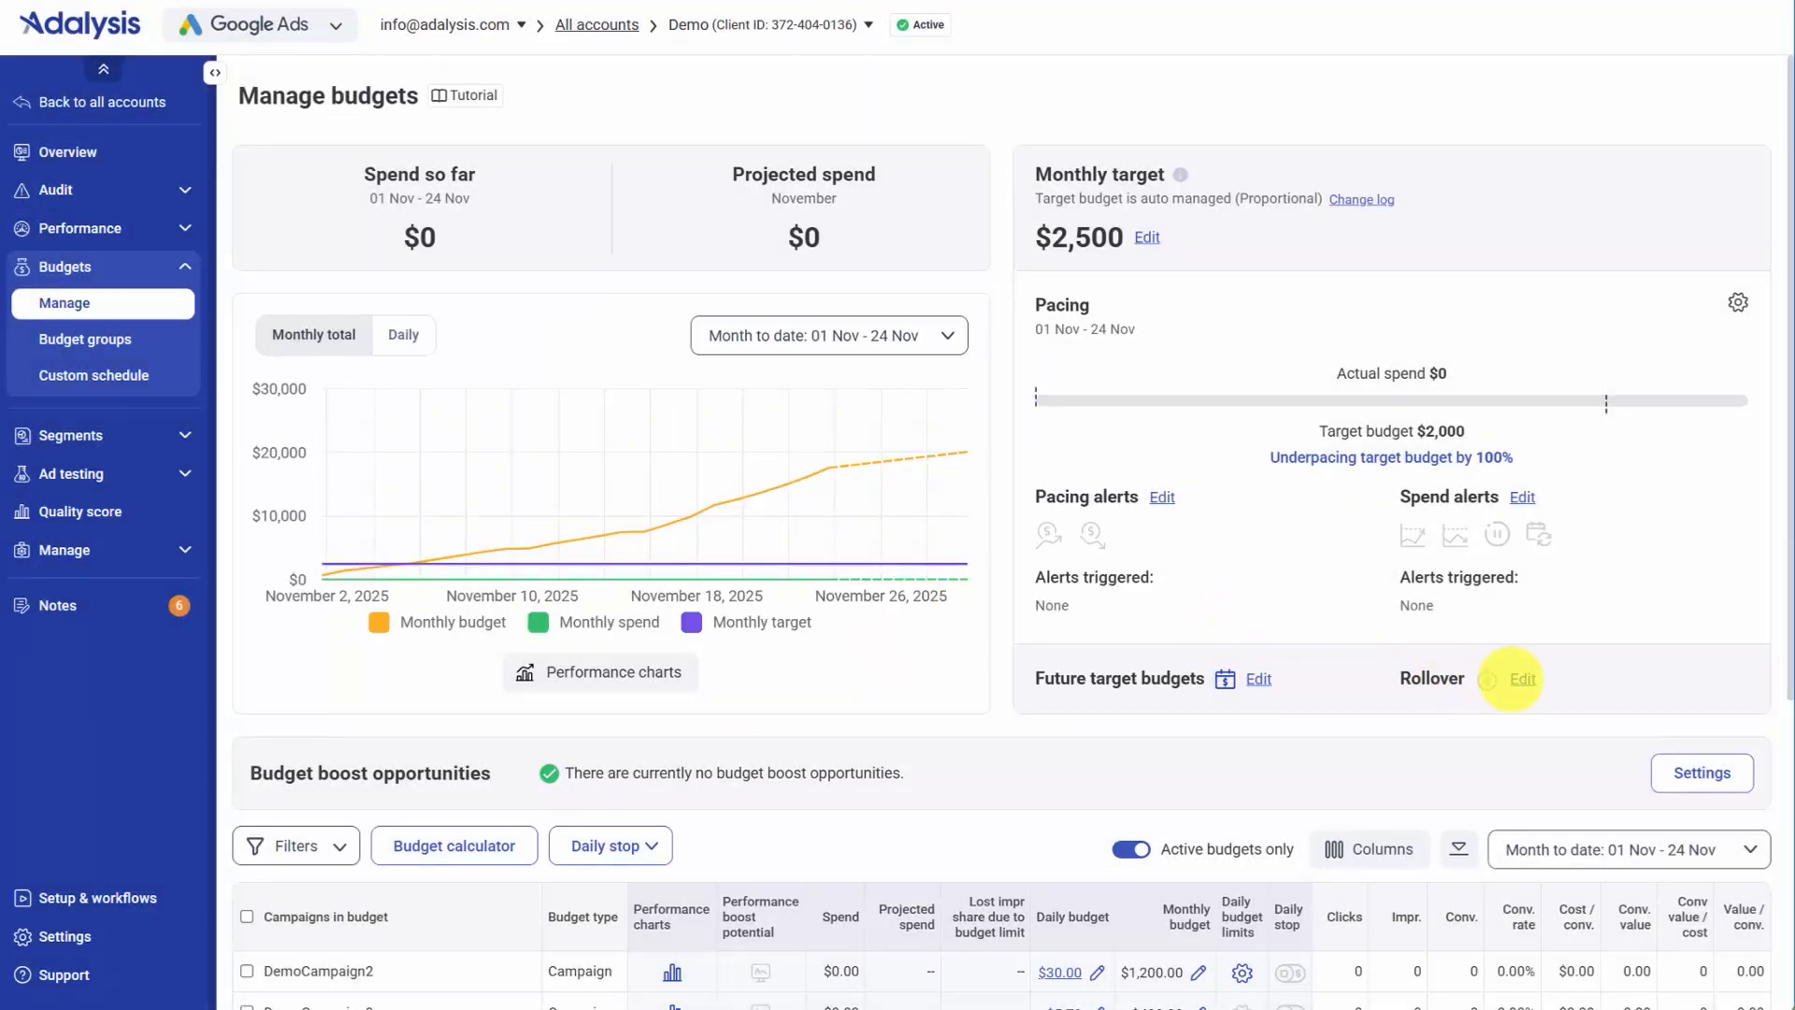
# Enable rollover to preview its scenario and amount options, and cancel without saving
pyautogui.click(1512, 679)
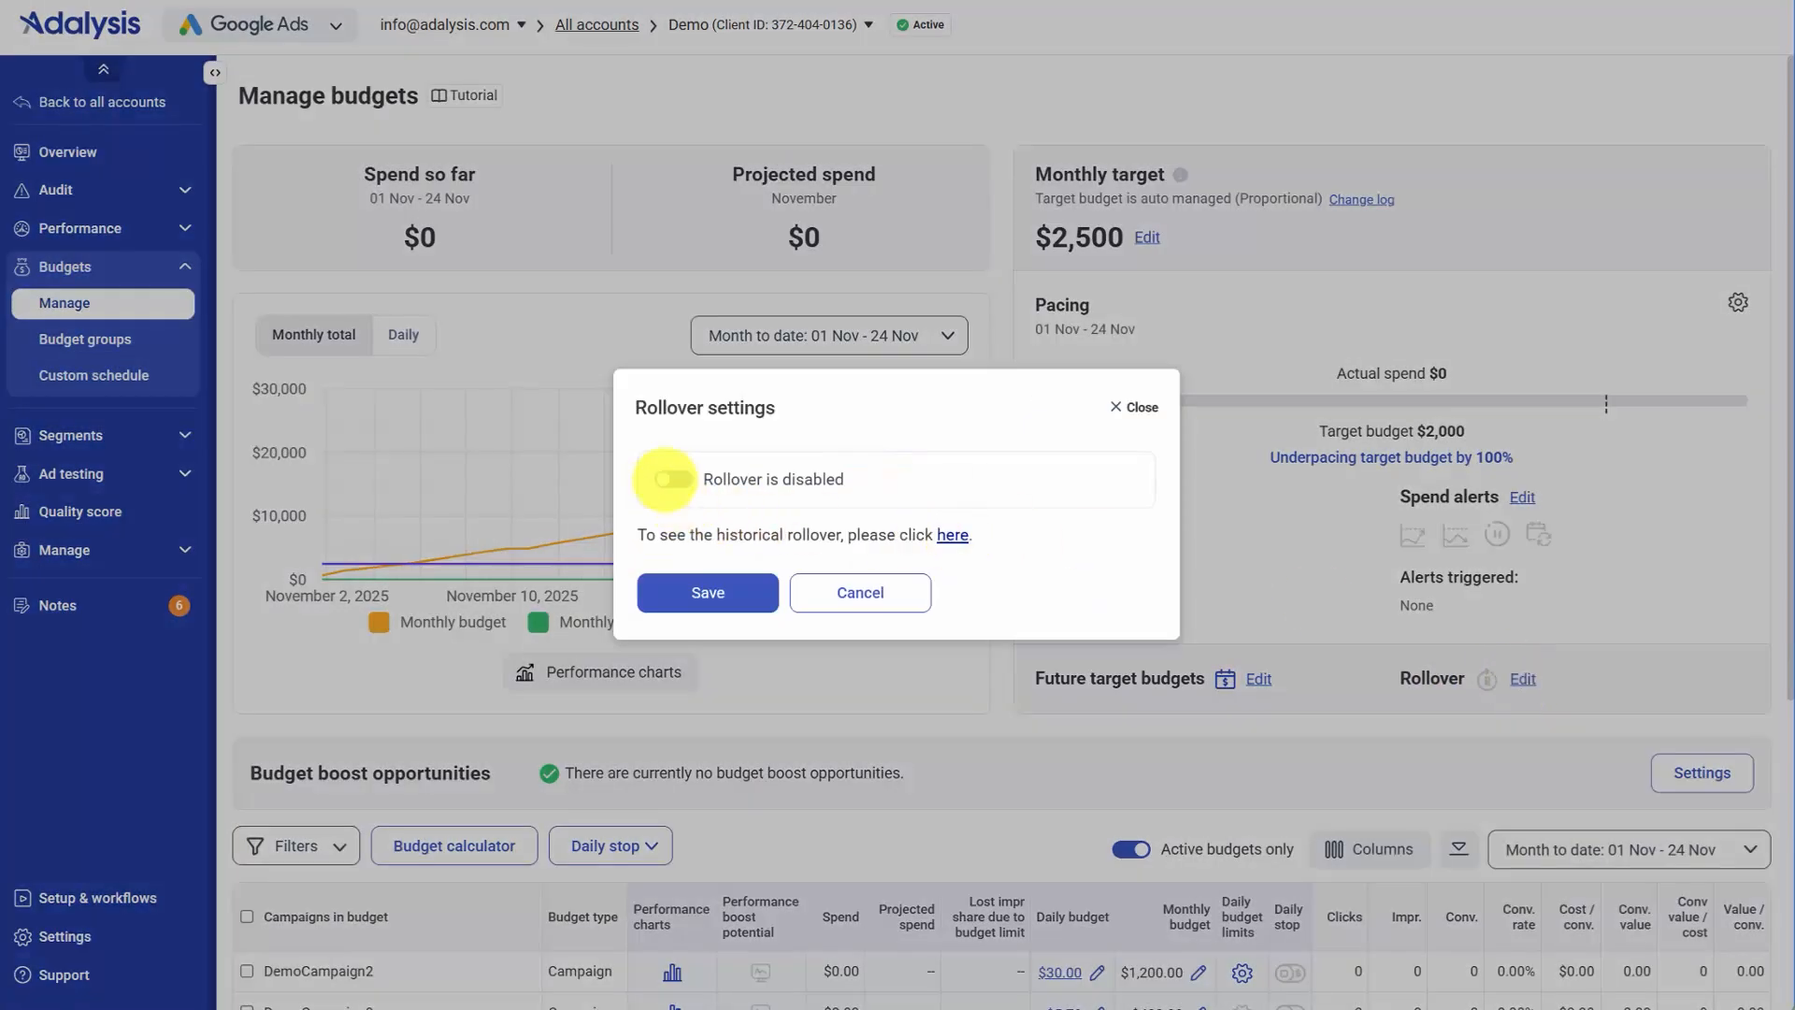
pyautogui.click(670, 479)
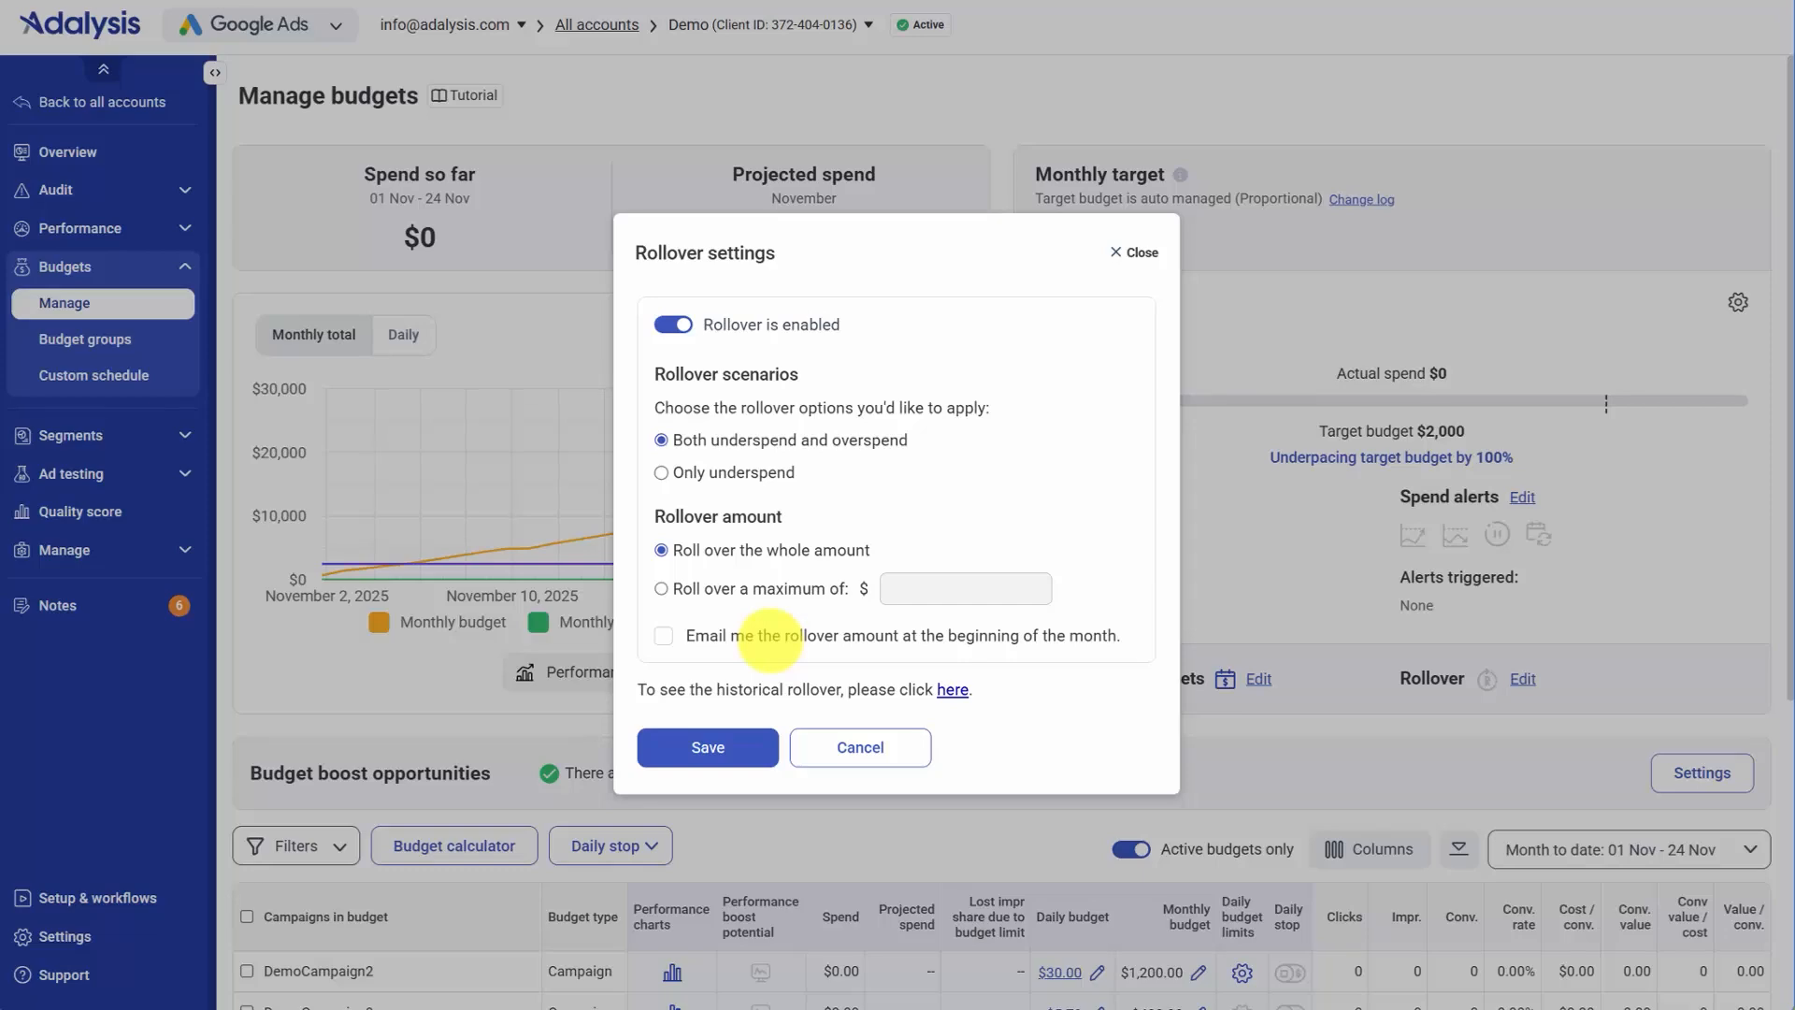
pyautogui.click(860, 747)
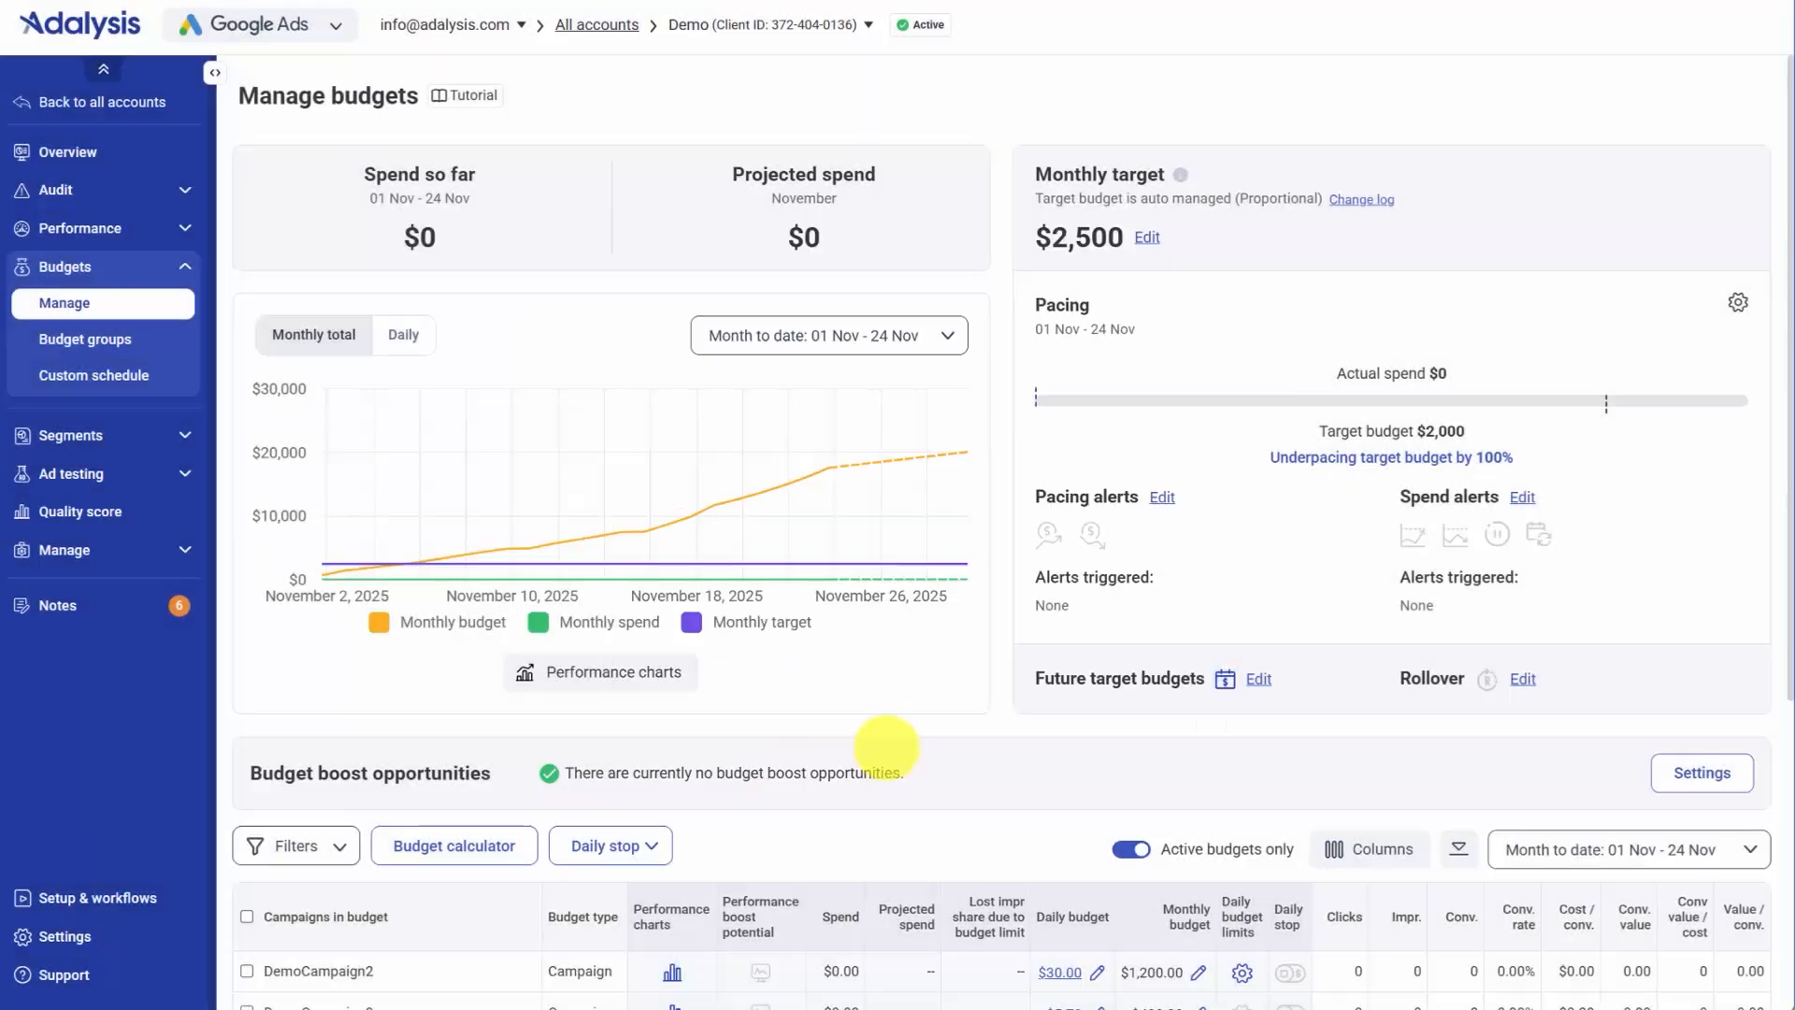
# Inspect the daily budget limits of DemoCampaign2 and DemoCampaign3, cancelling each without changes
pyautogui.scroll(-4, 886, 747)
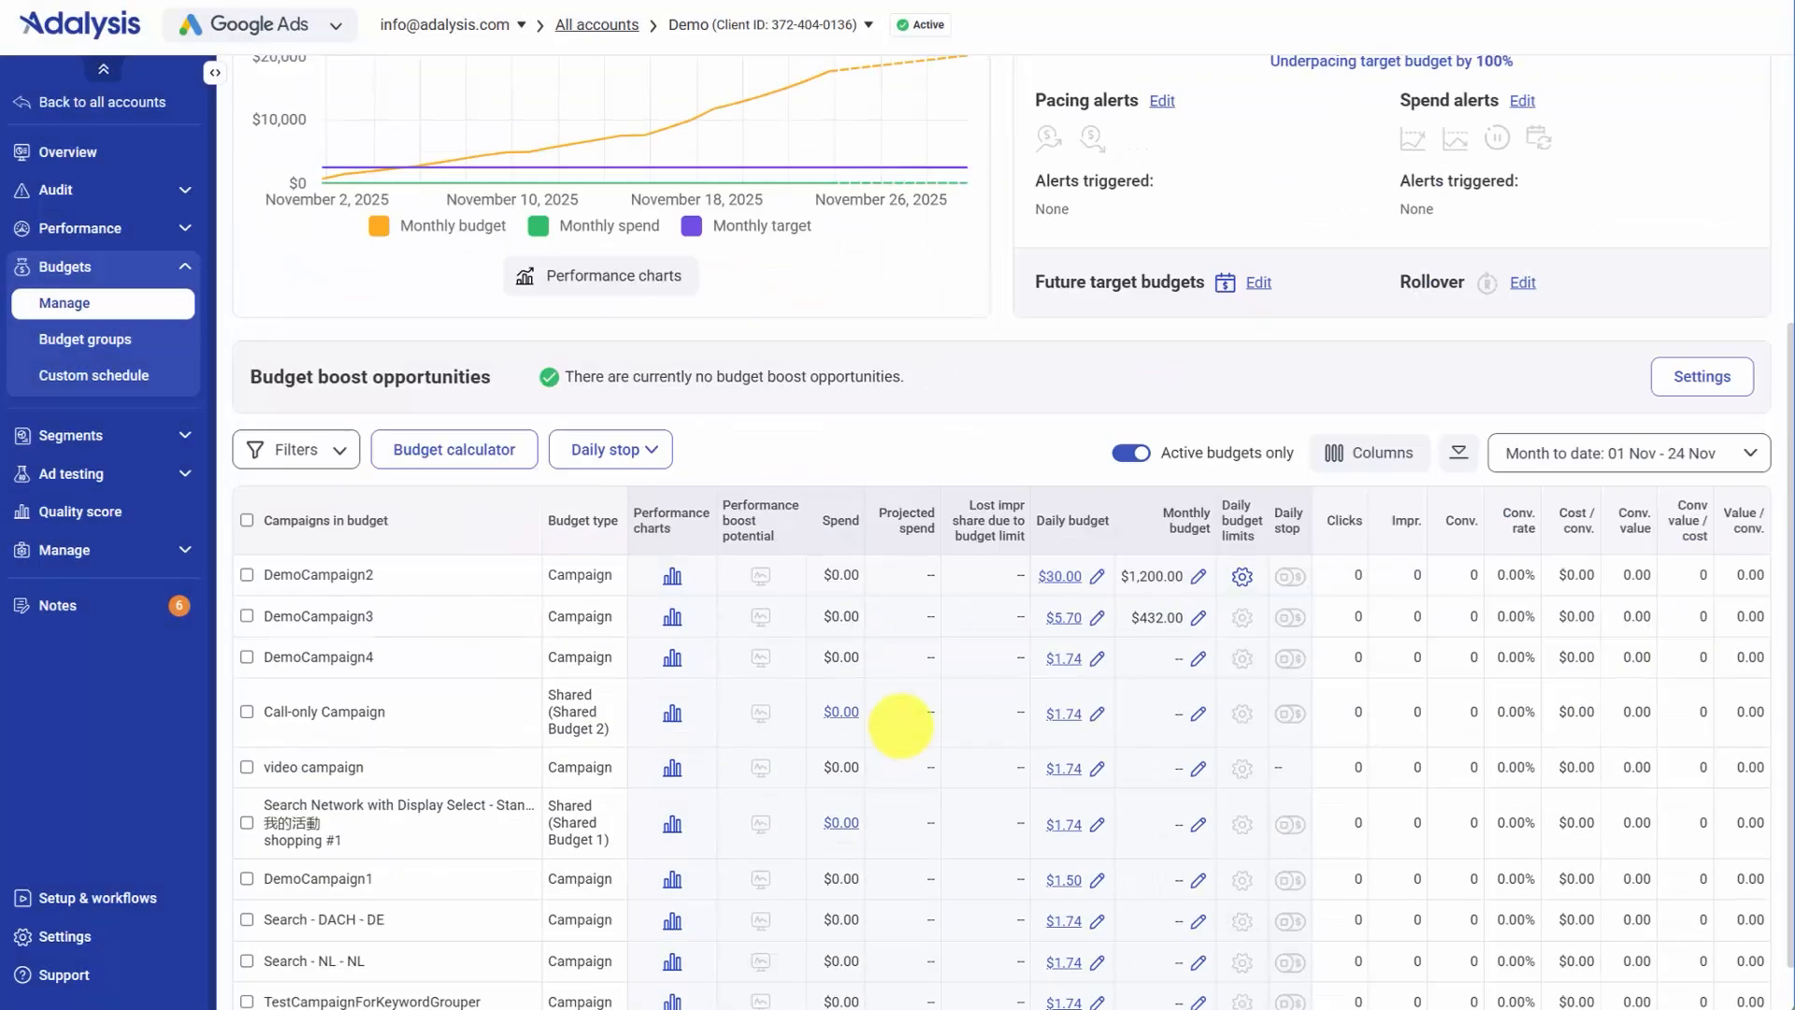
pyautogui.click(1243, 577)
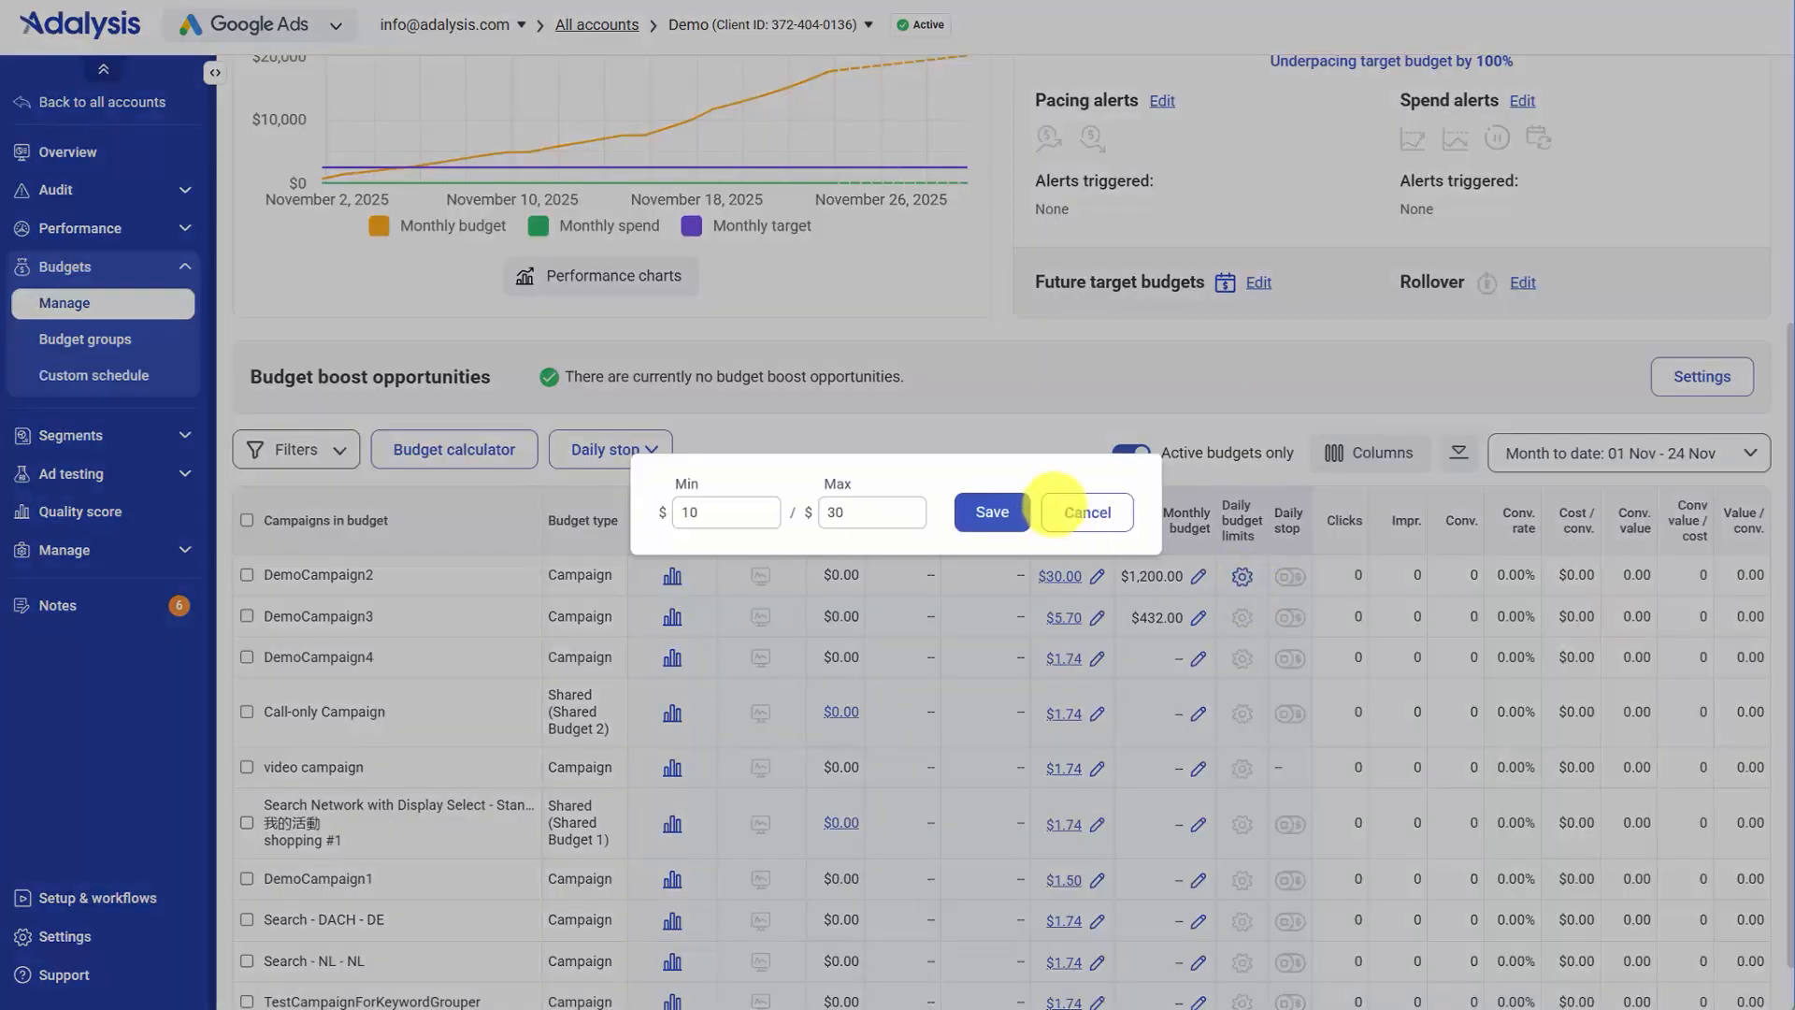
pyautogui.click(1055, 505)
pyautogui.click(1241, 617)
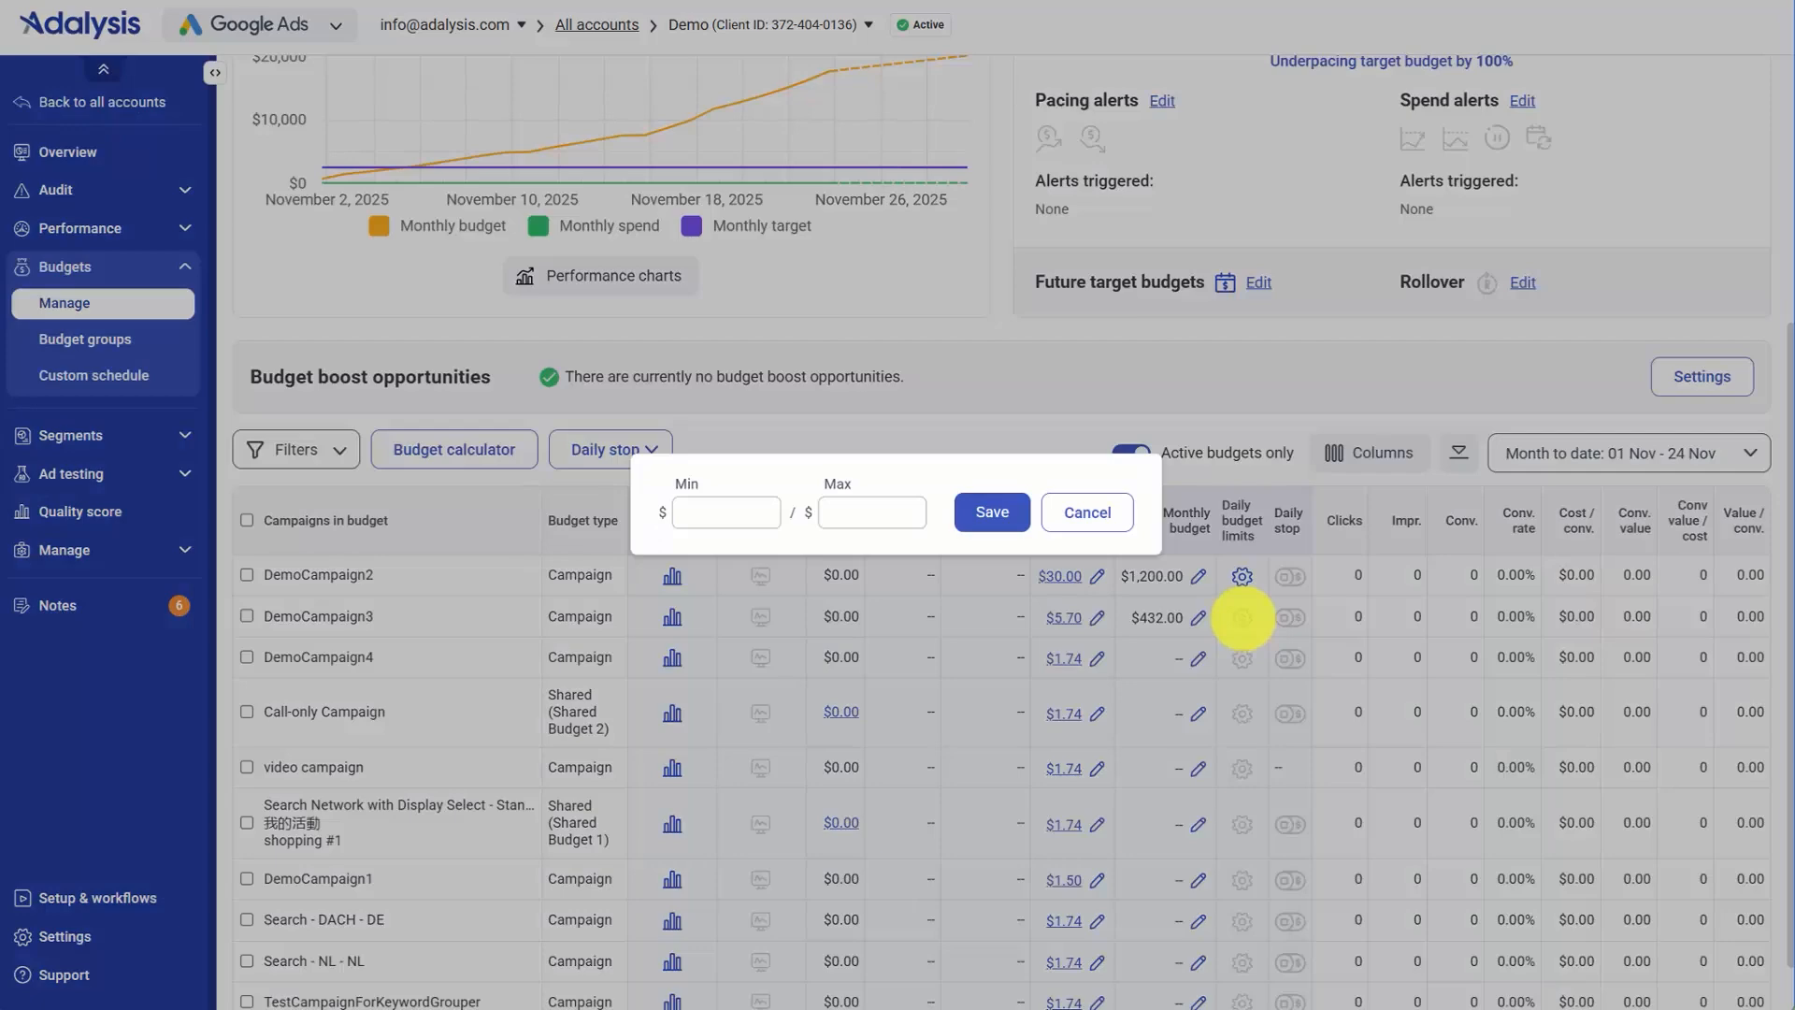
pyautogui.click(1063, 512)
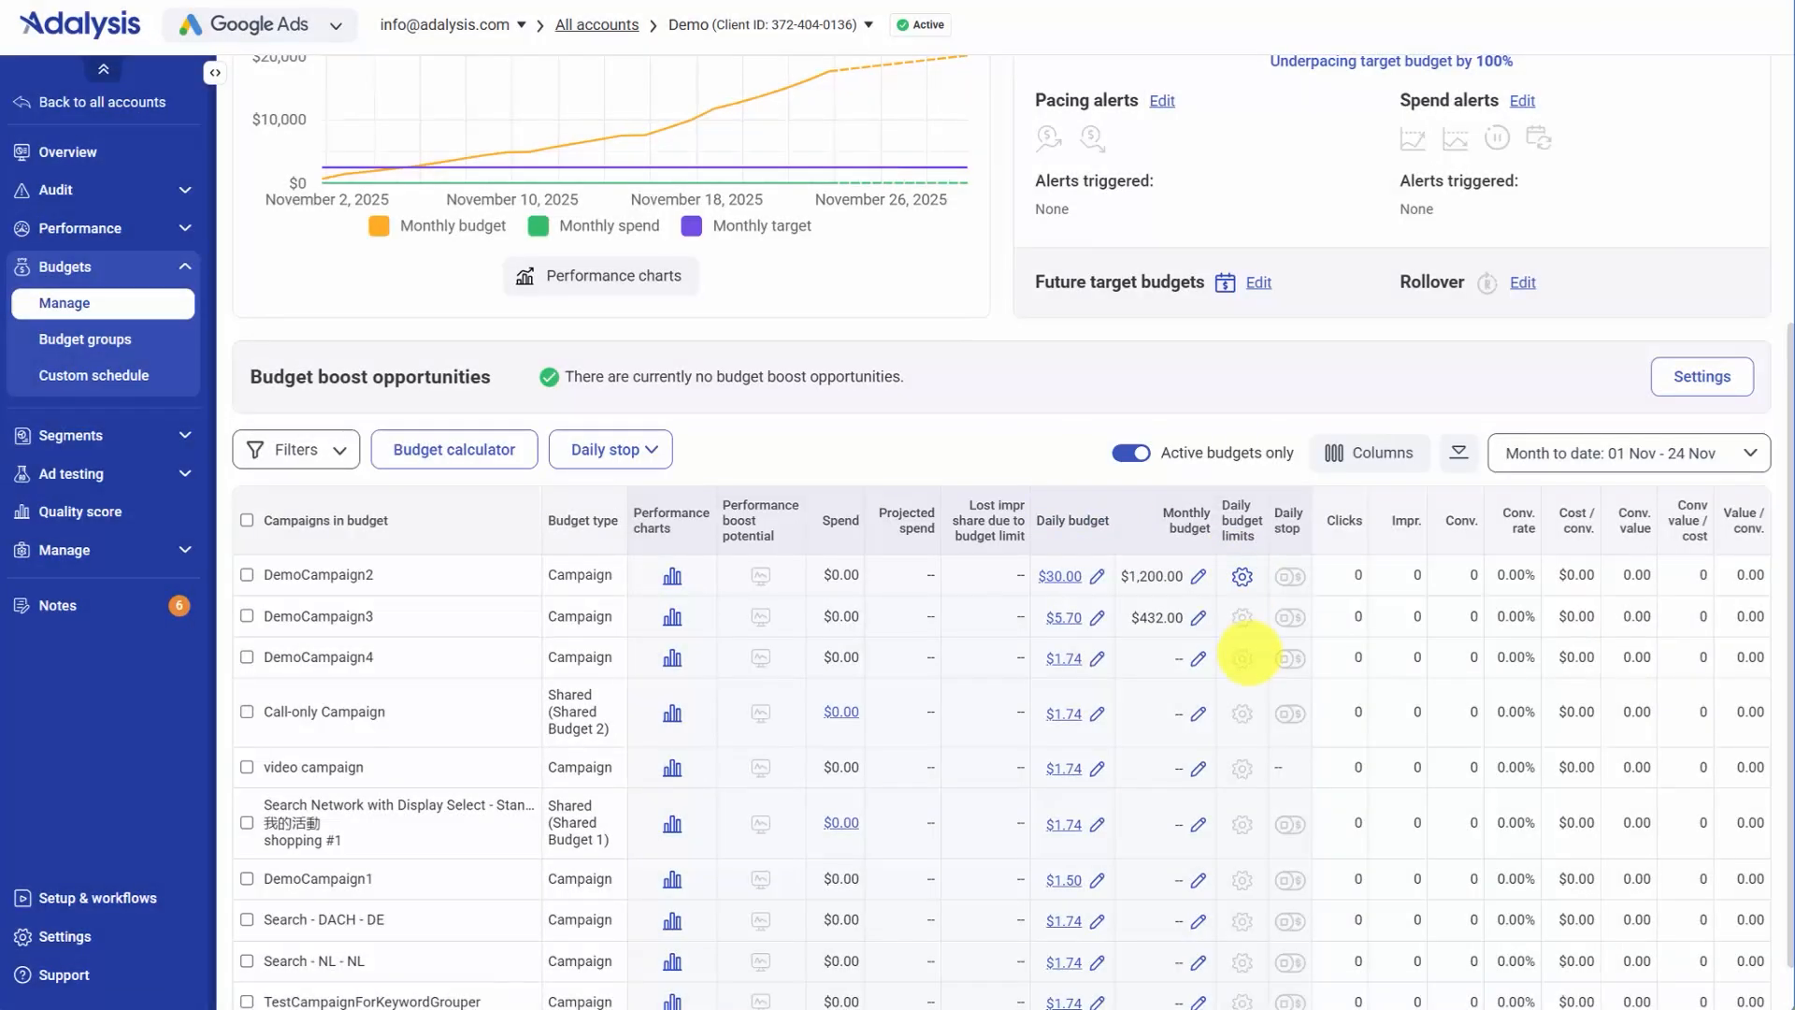
# View the form for adding an allocation budget group, close it without creating one, and return to Manage budgets
pyautogui.scroll(4, 1248, 655)
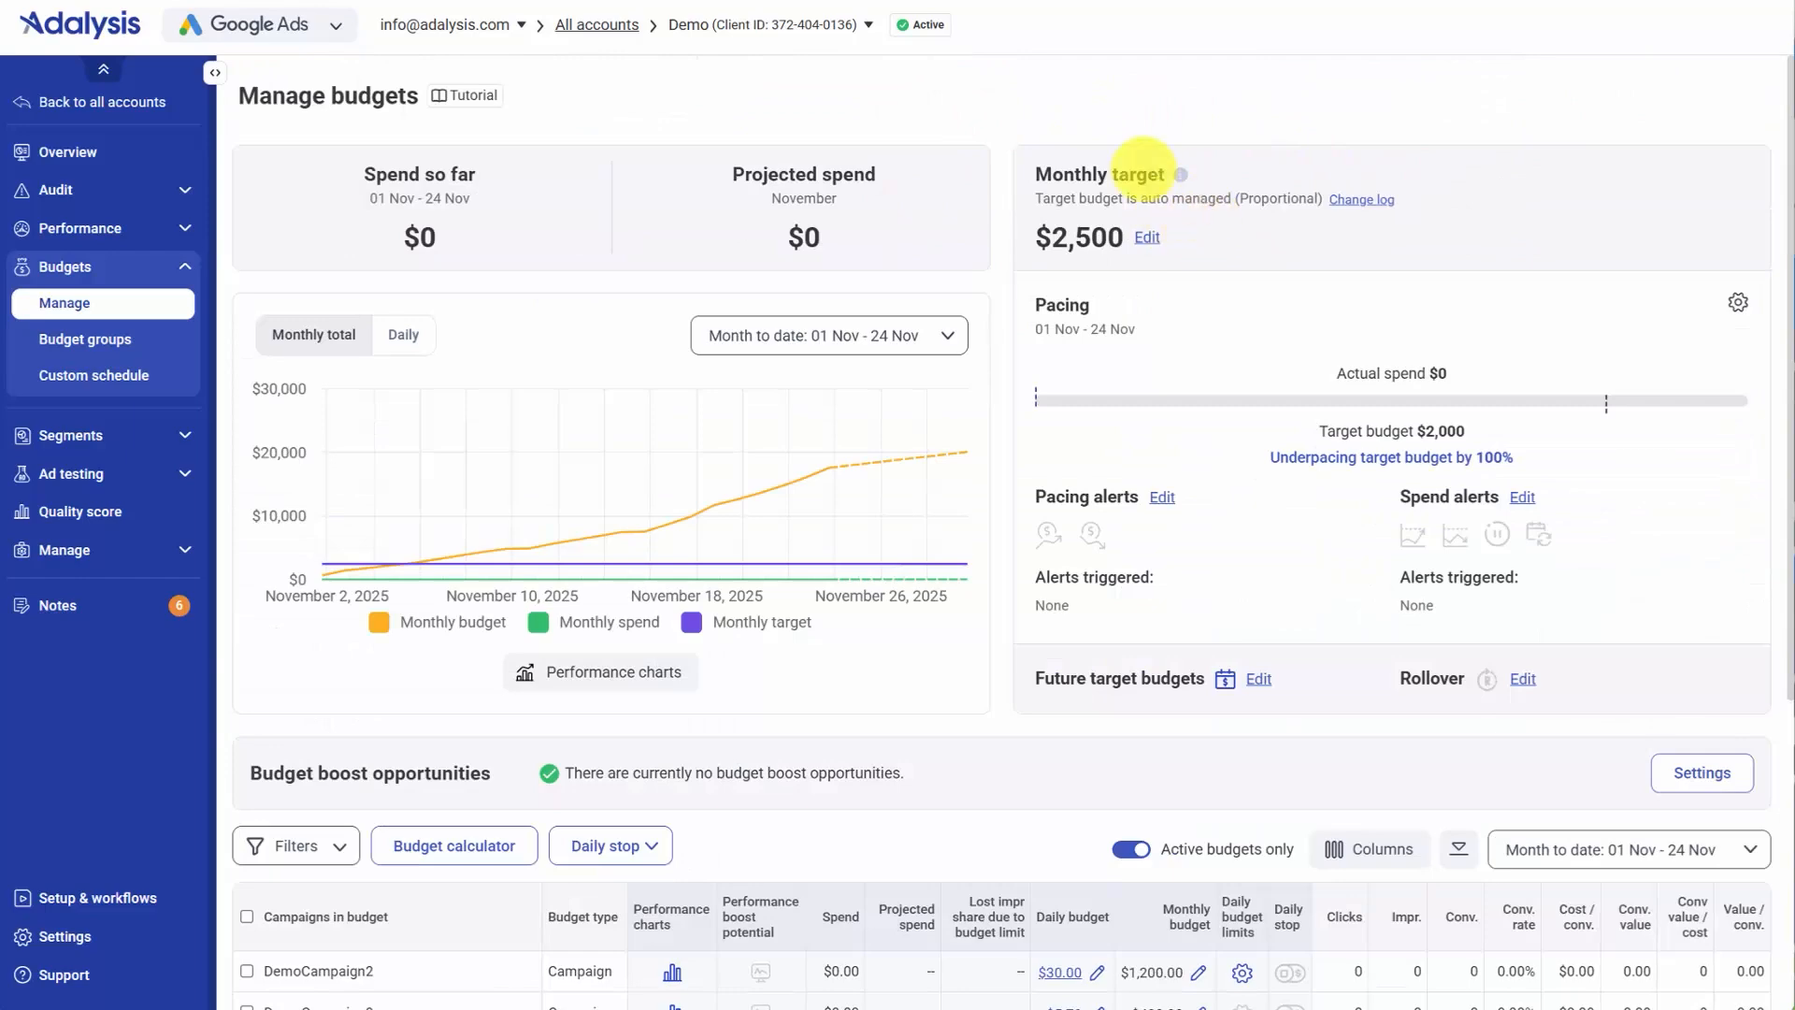
pyautogui.click(82, 338)
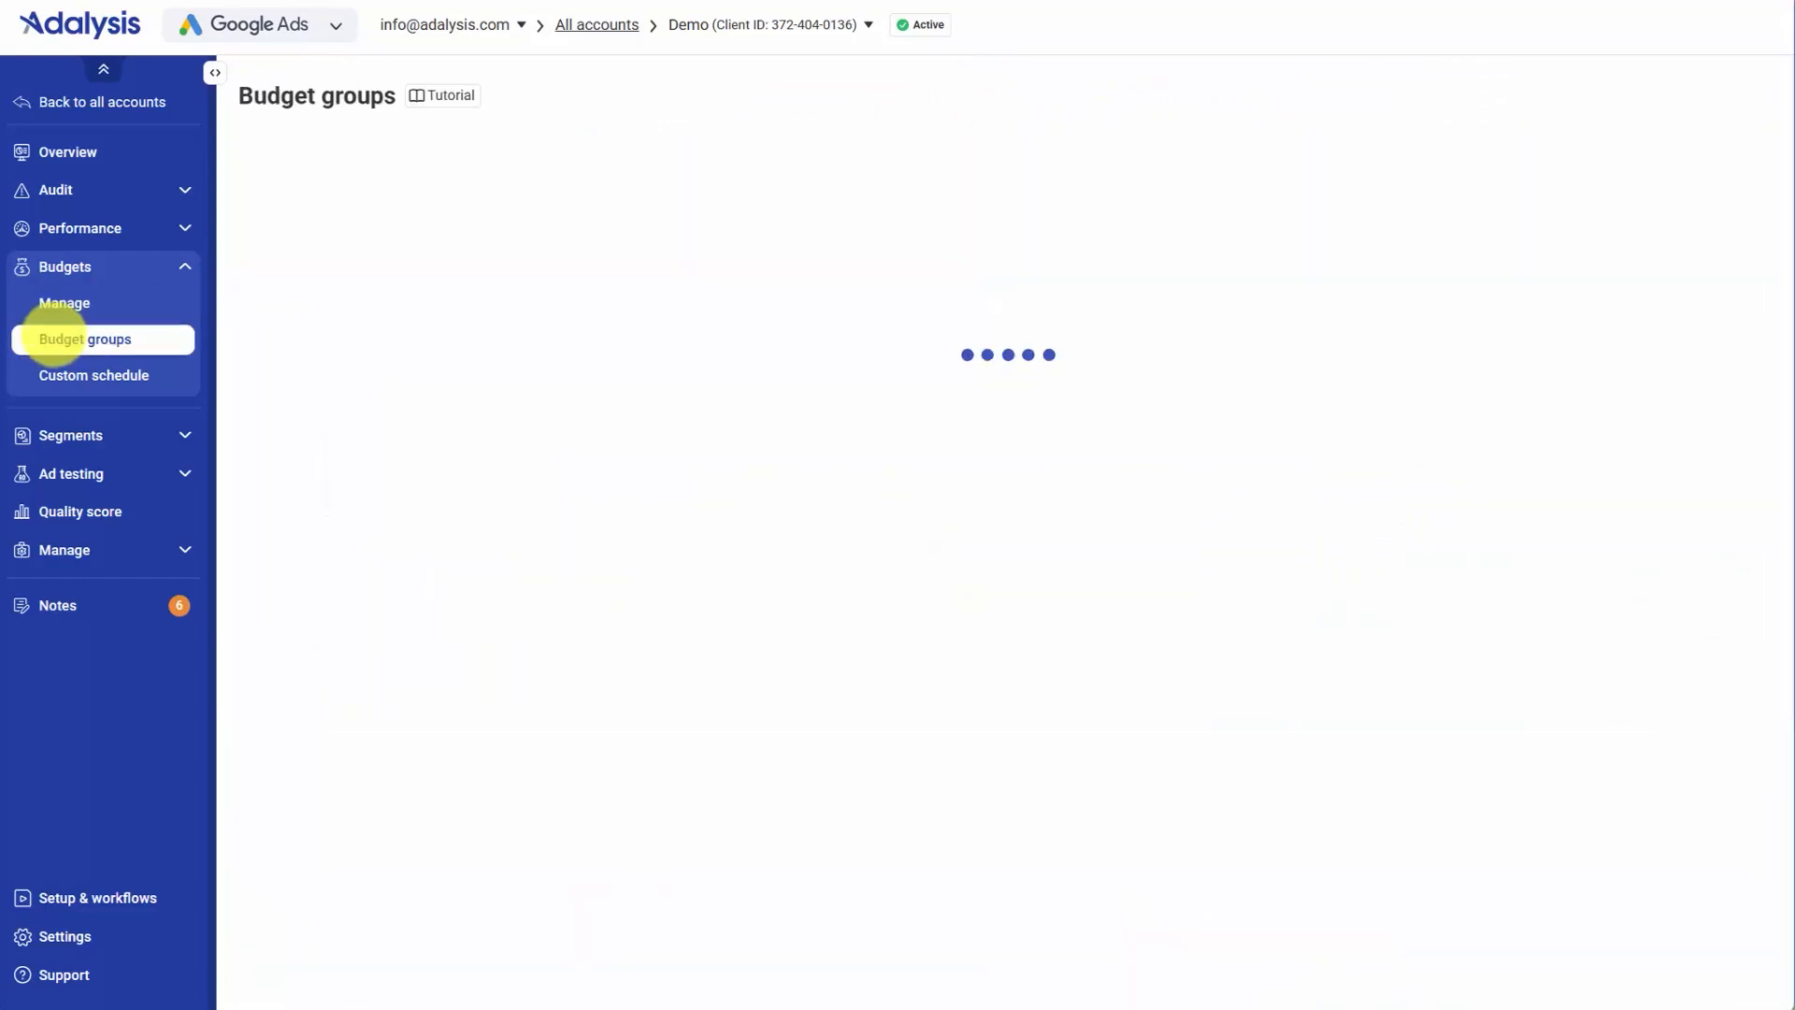
pyautogui.click(500, 161)
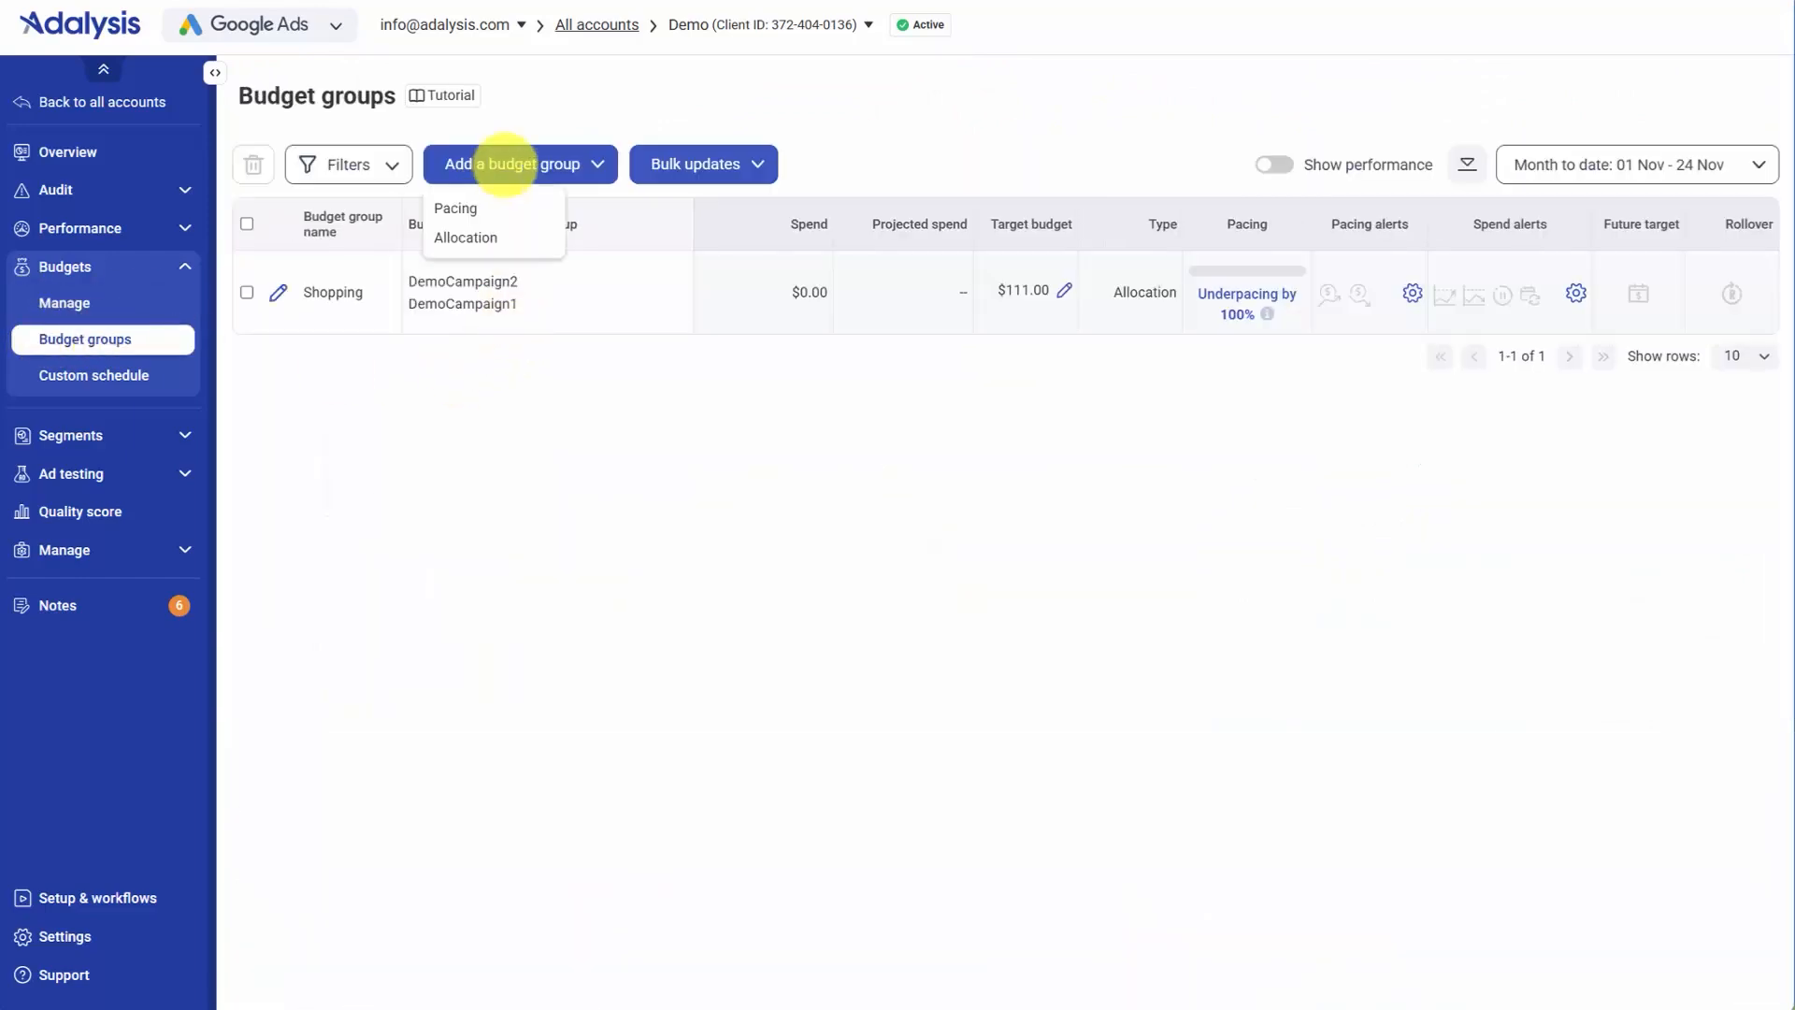
pyautogui.click(468, 236)
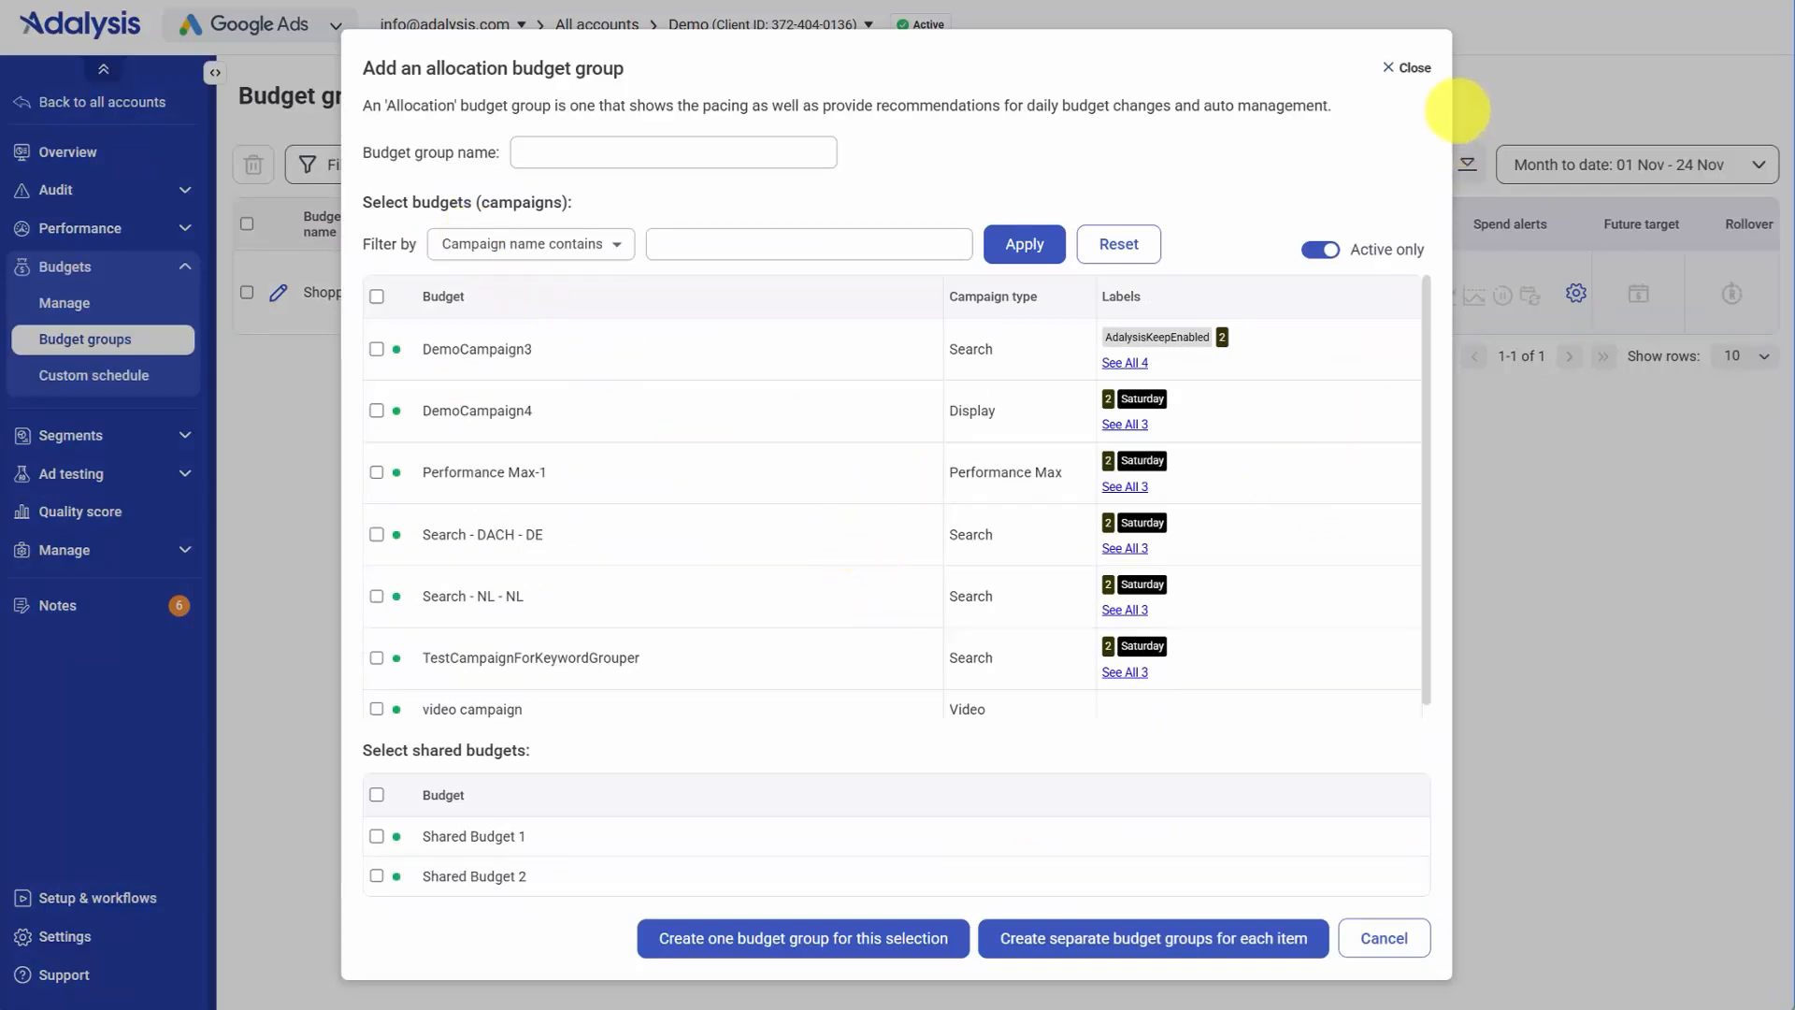
pyautogui.click(1409, 67)
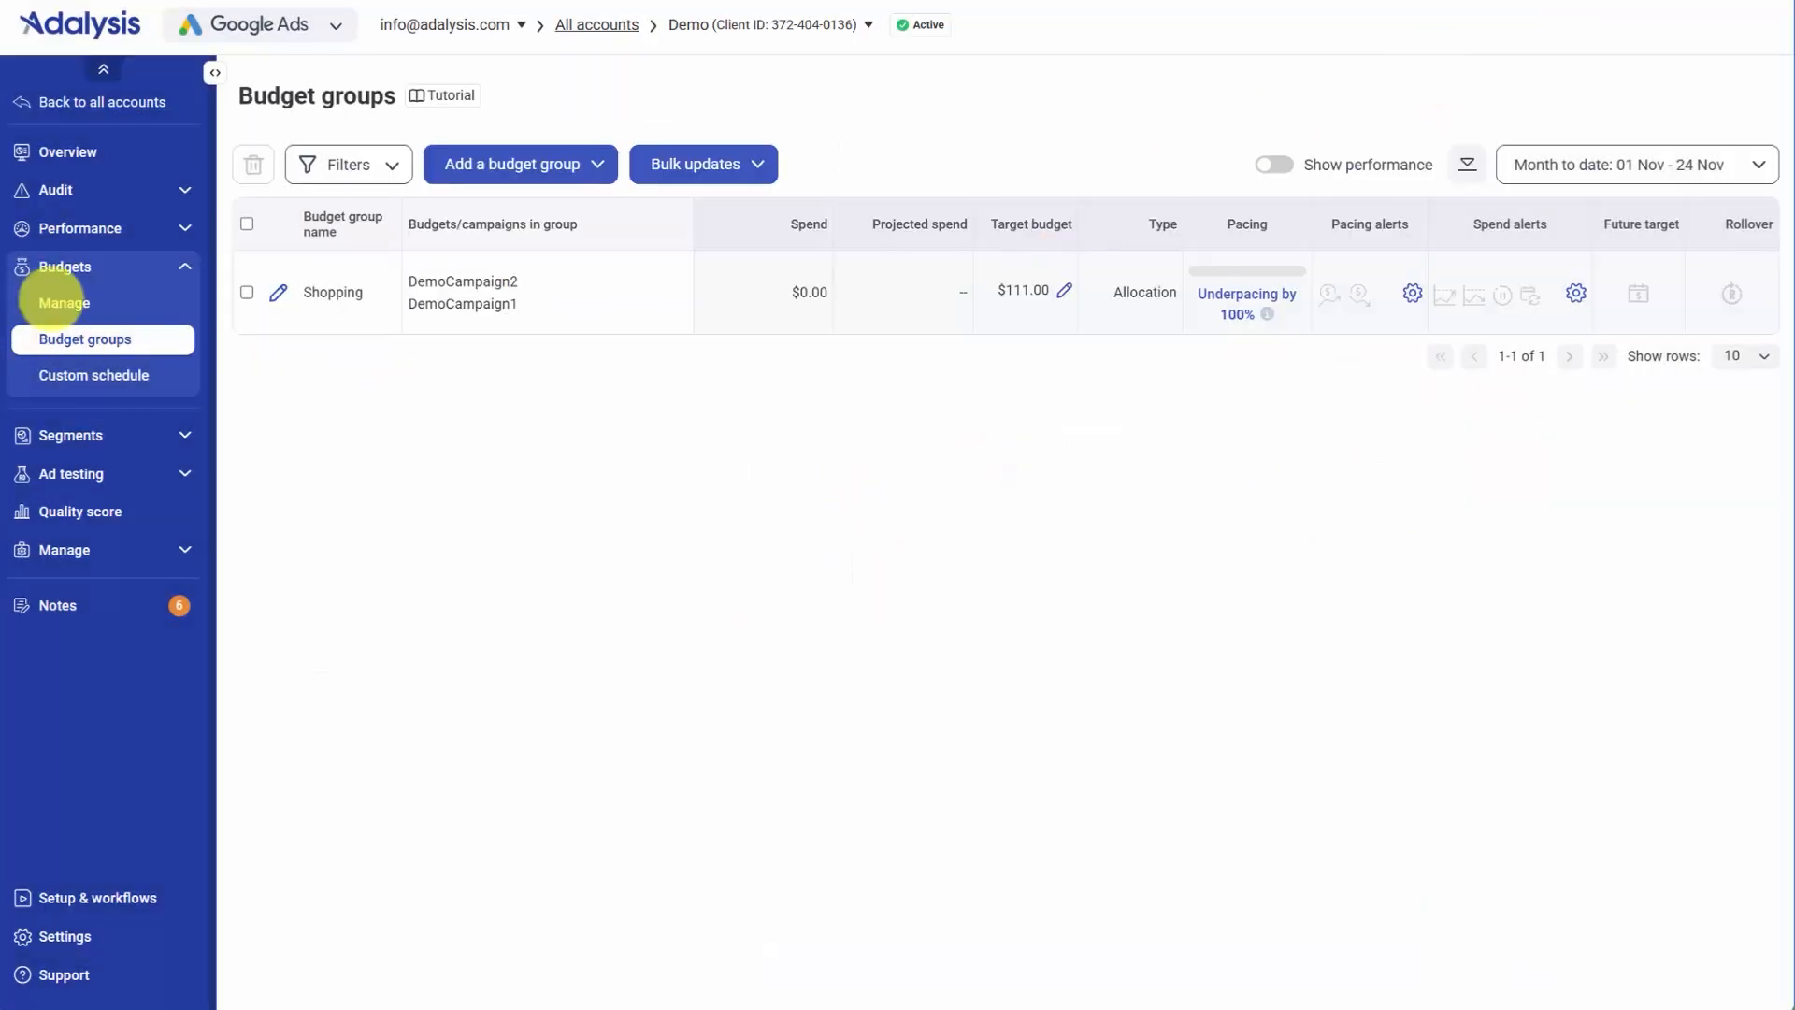
pyautogui.click(63, 301)
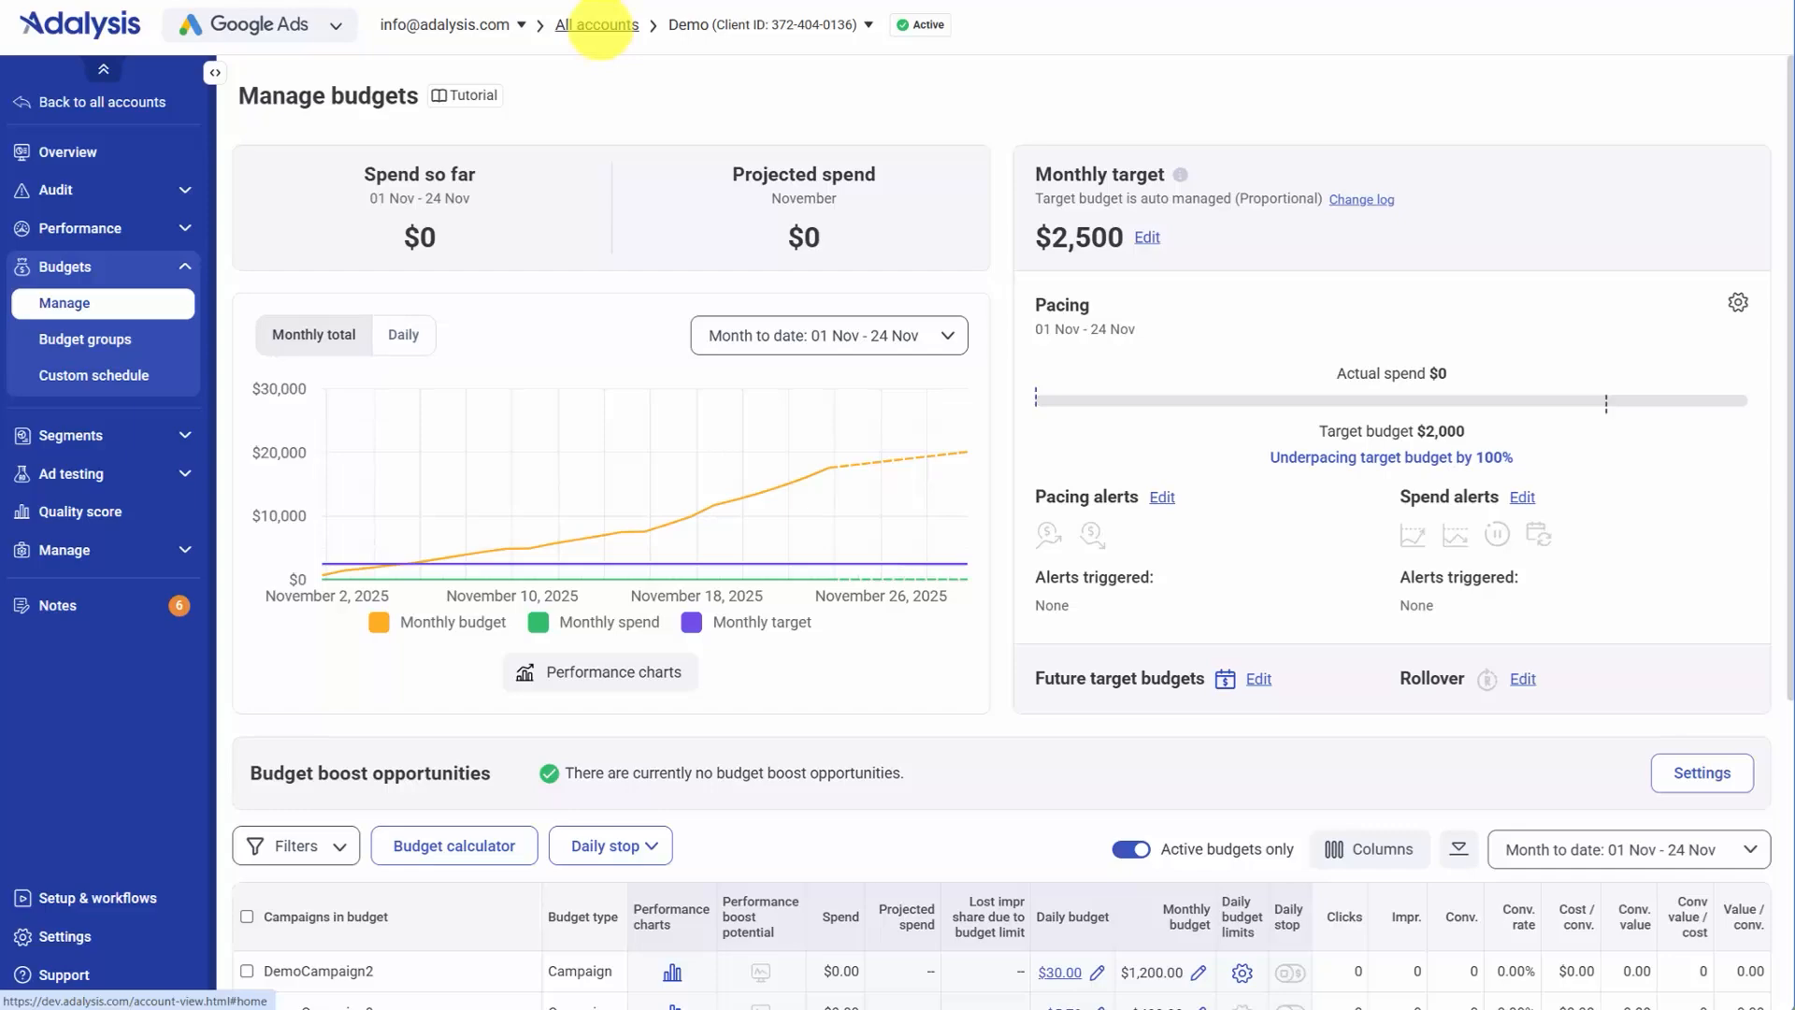
# Go to the all-accounts Budget view and inspect the budget groups of the account with $1,843 spend
pyautogui.click(599, 25)
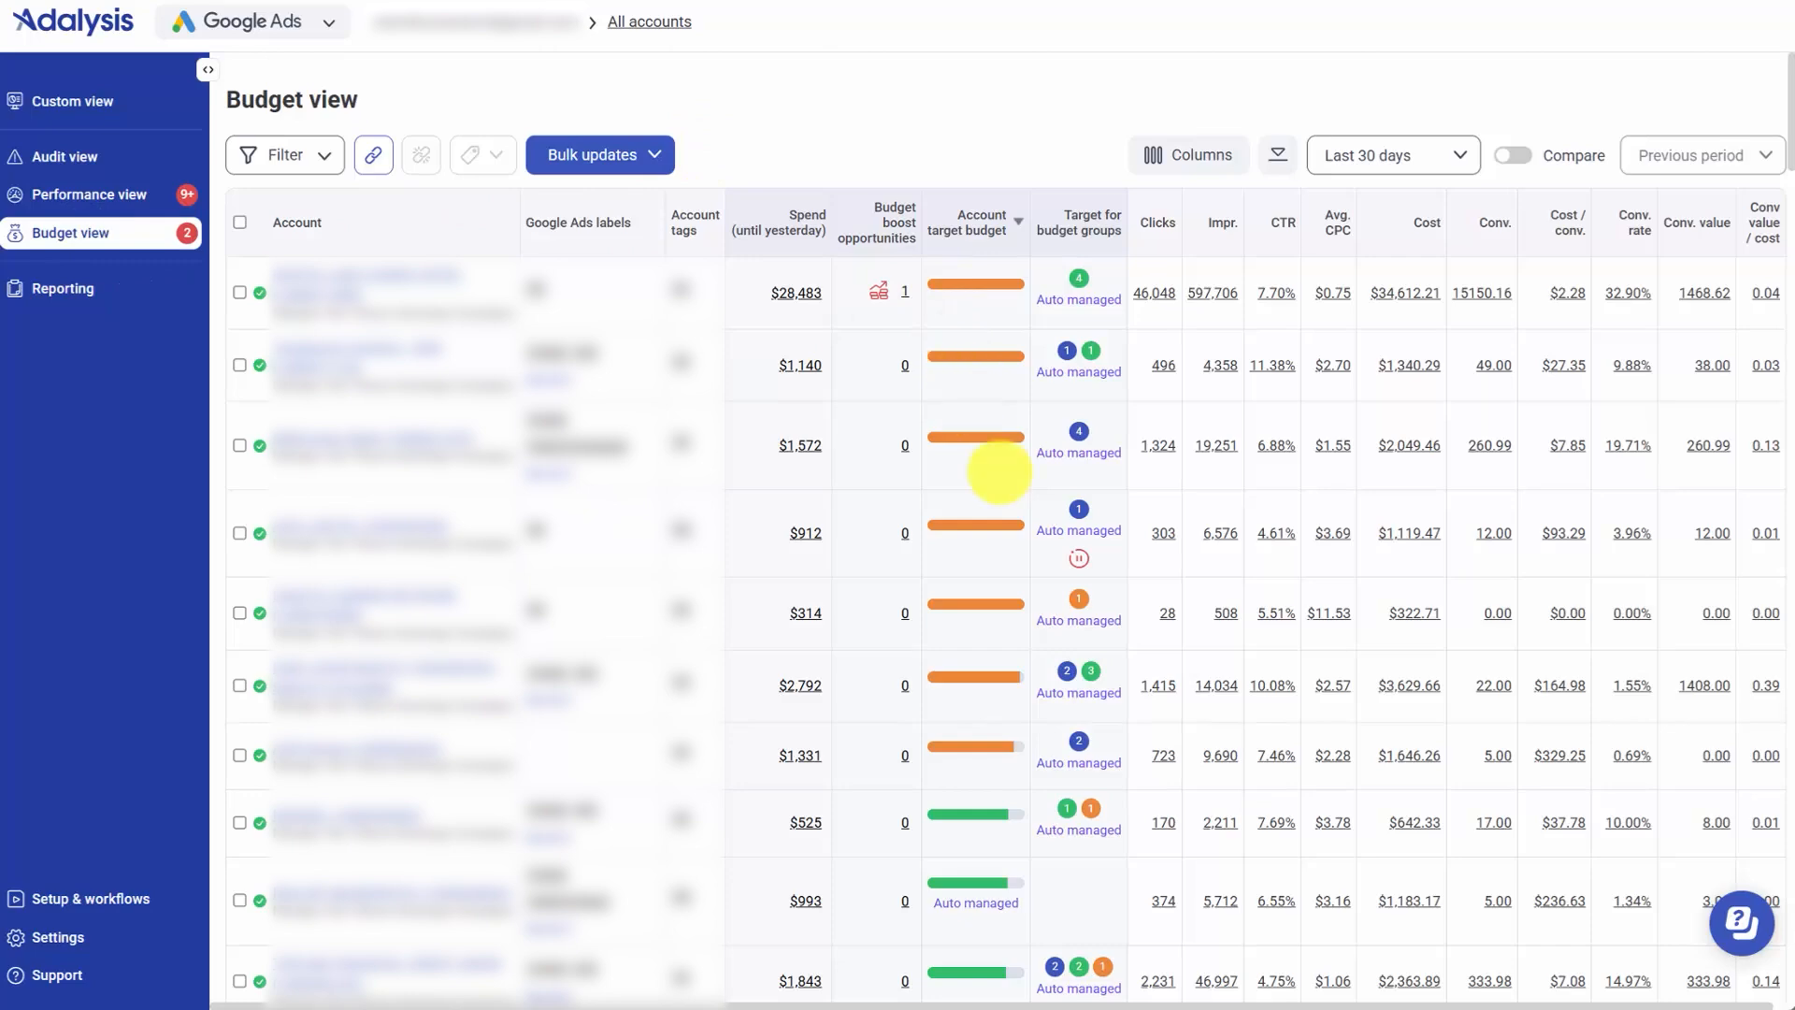
pyautogui.scroll(-4, 998, 468)
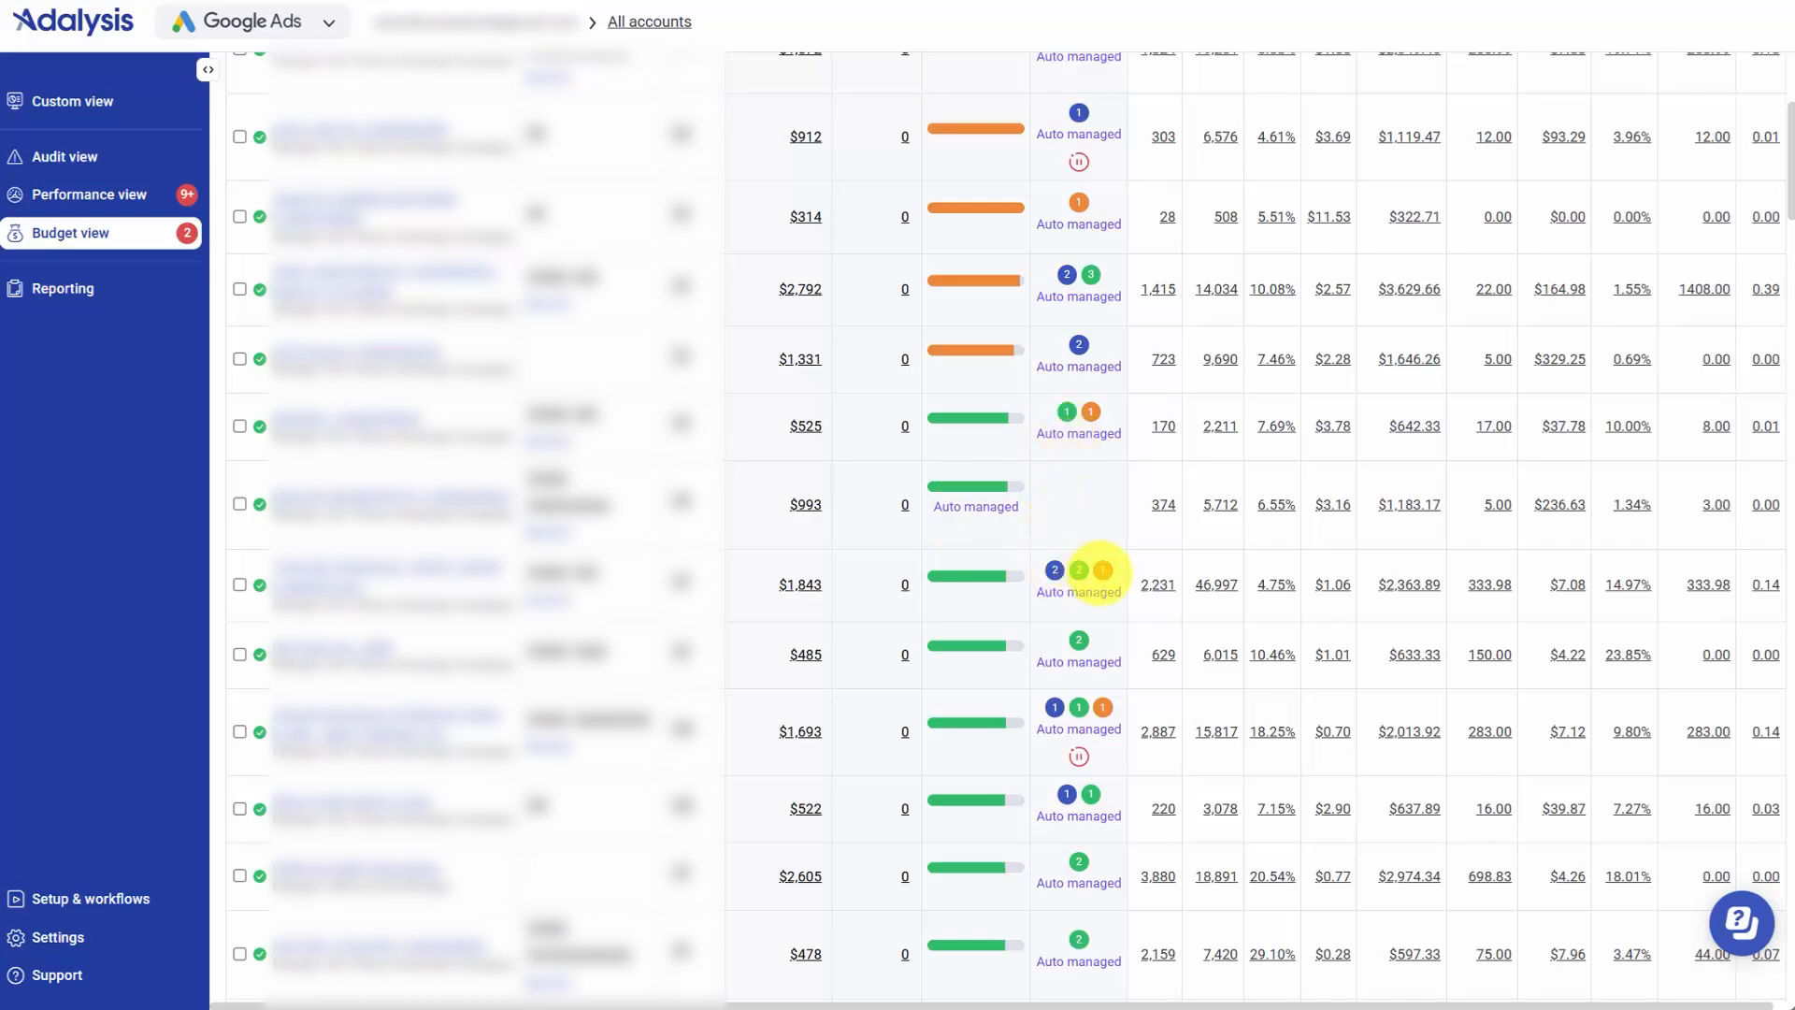
pyautogui.click(1082, 572)
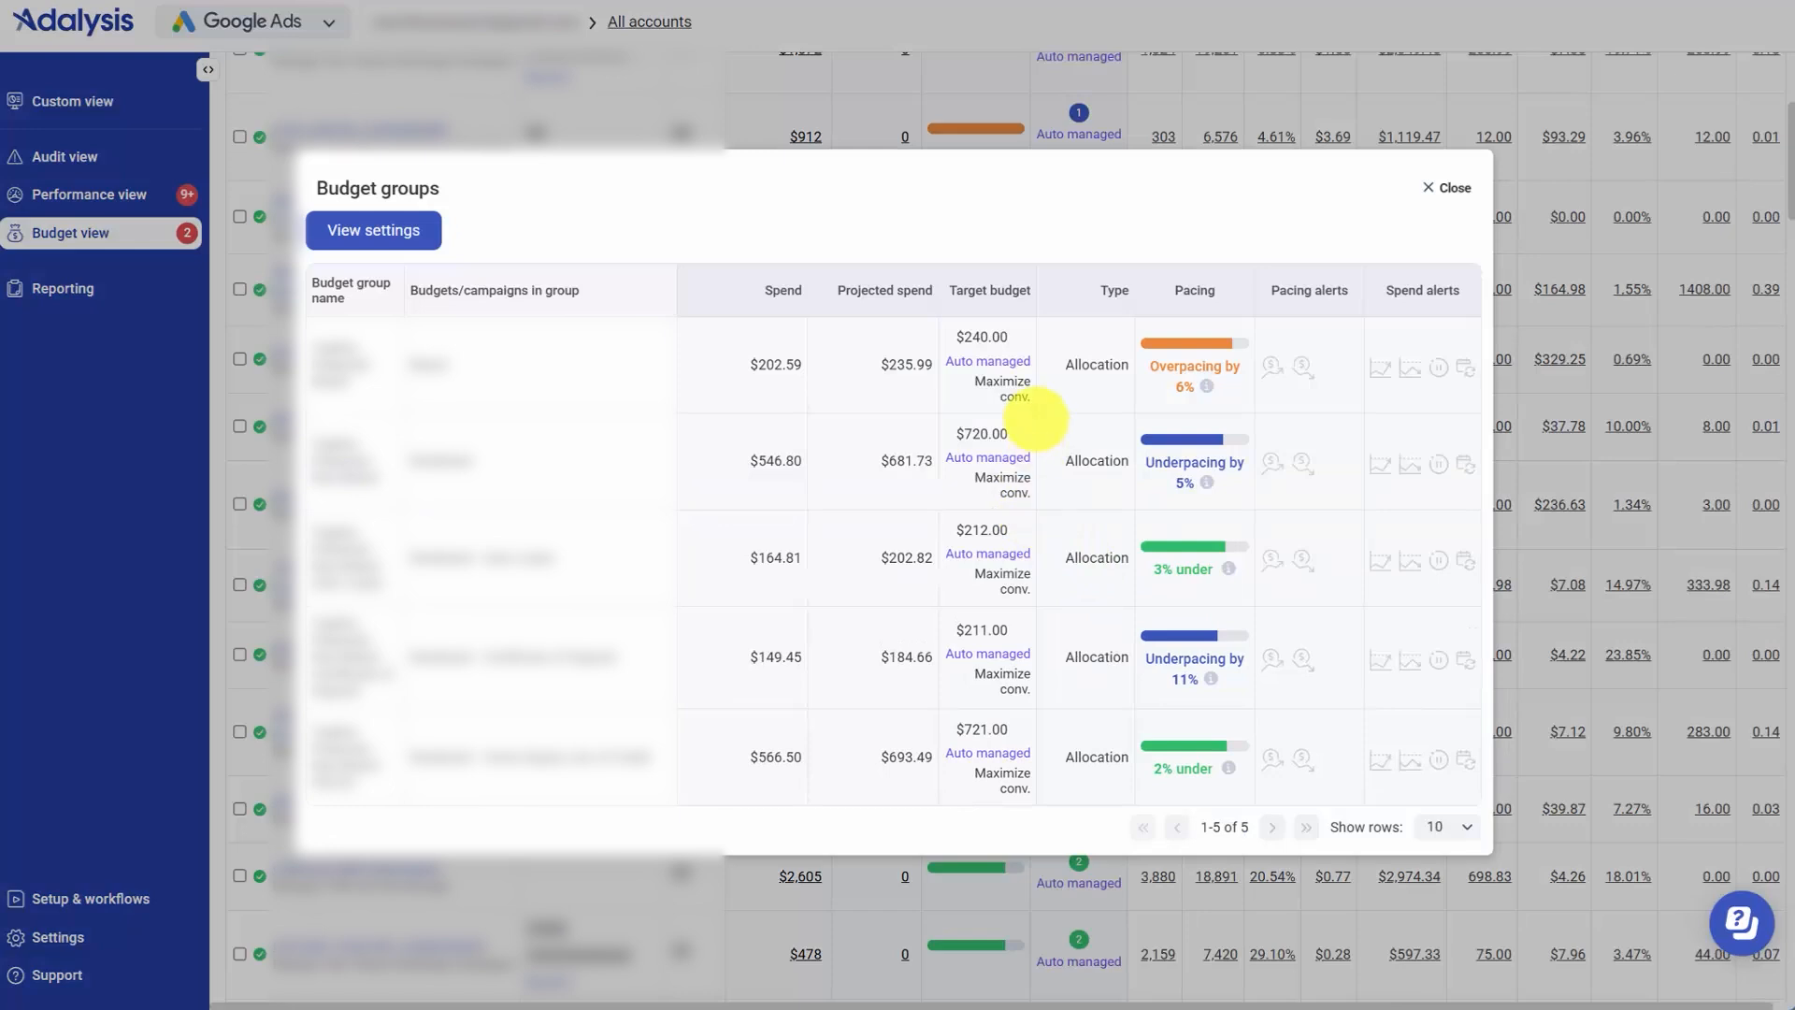
pyautogui.click(1128, 125)
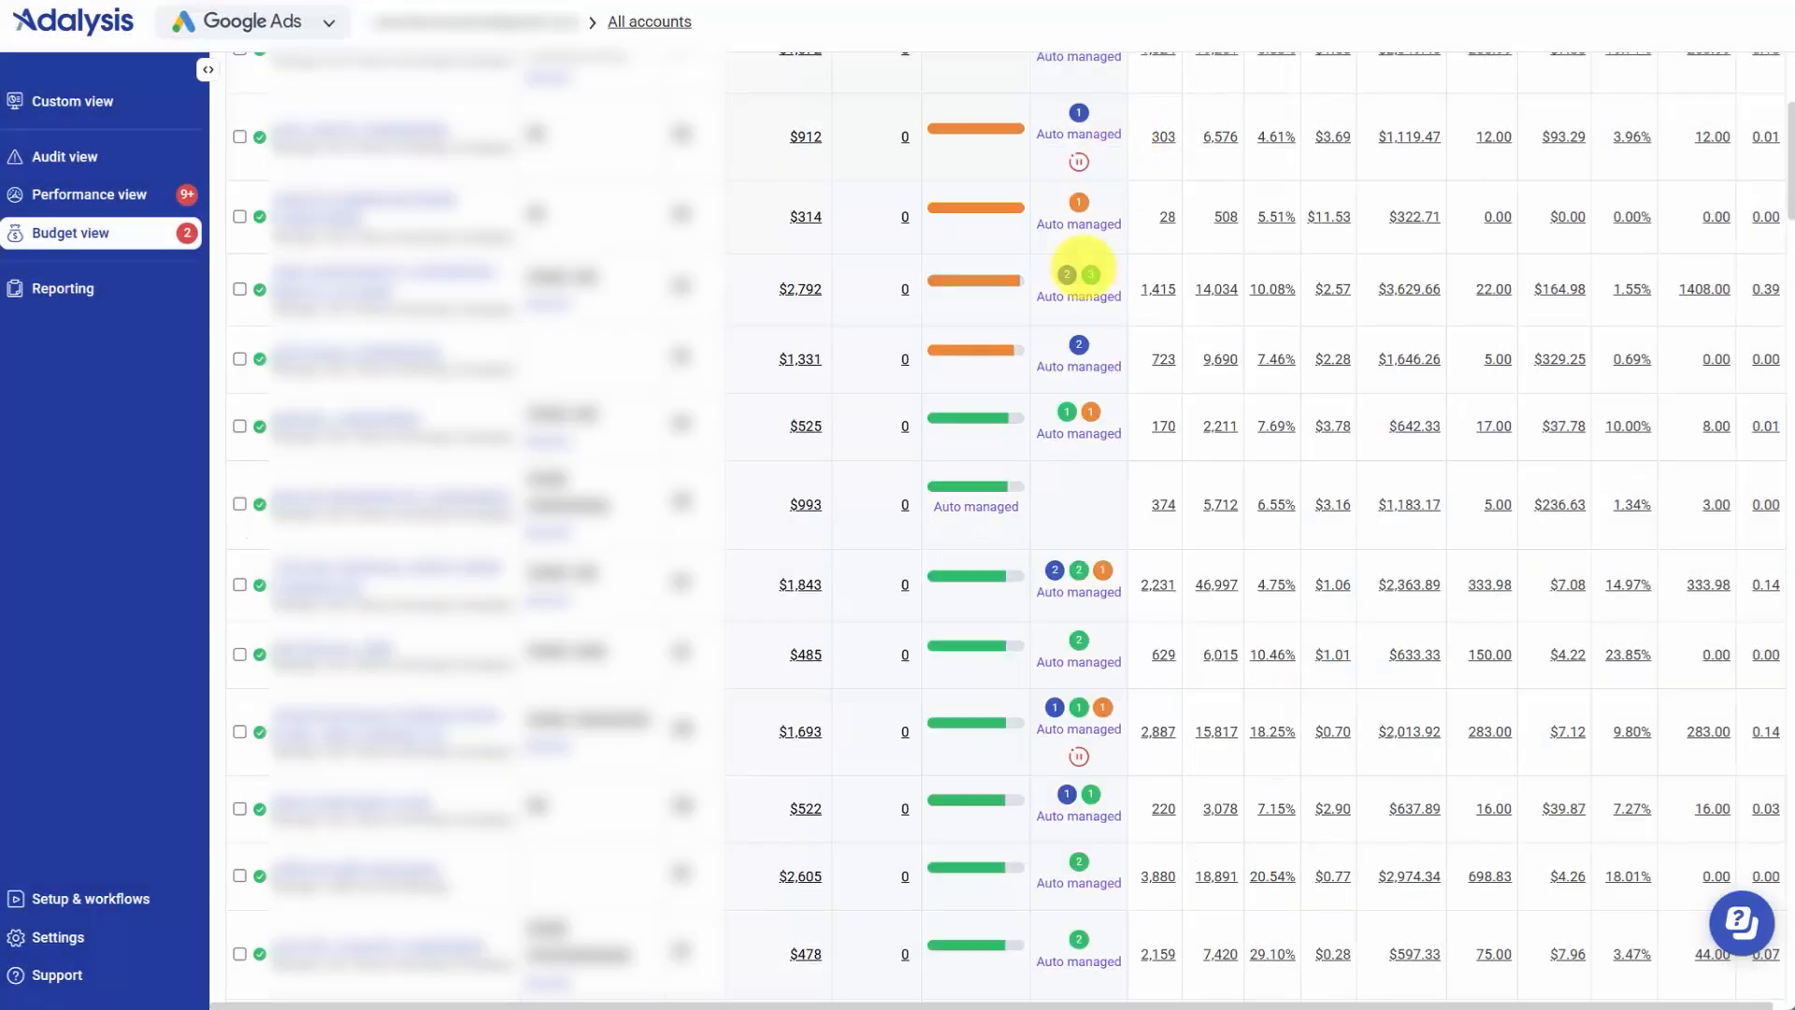